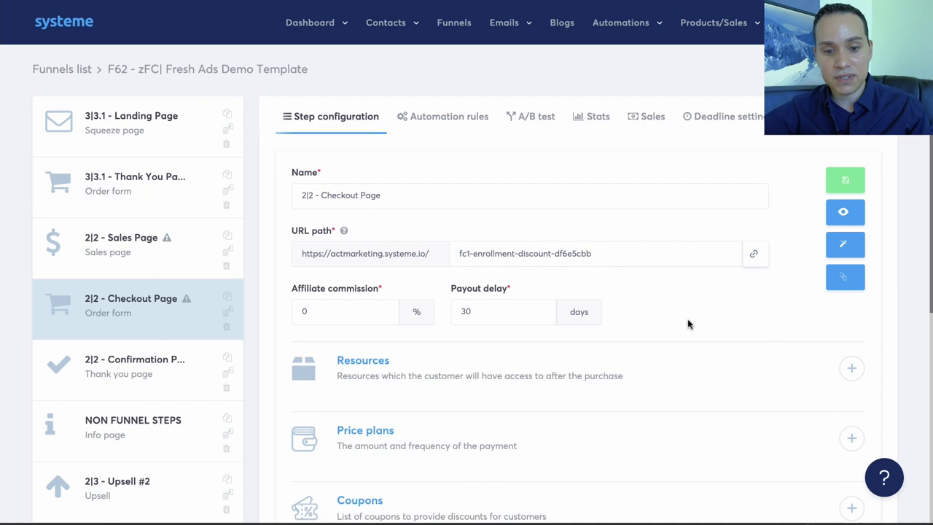
# Open the 2|2 - Checkout Page in the page editor and look over its order form and the available payment elements
pyautogui.click(843, 245)
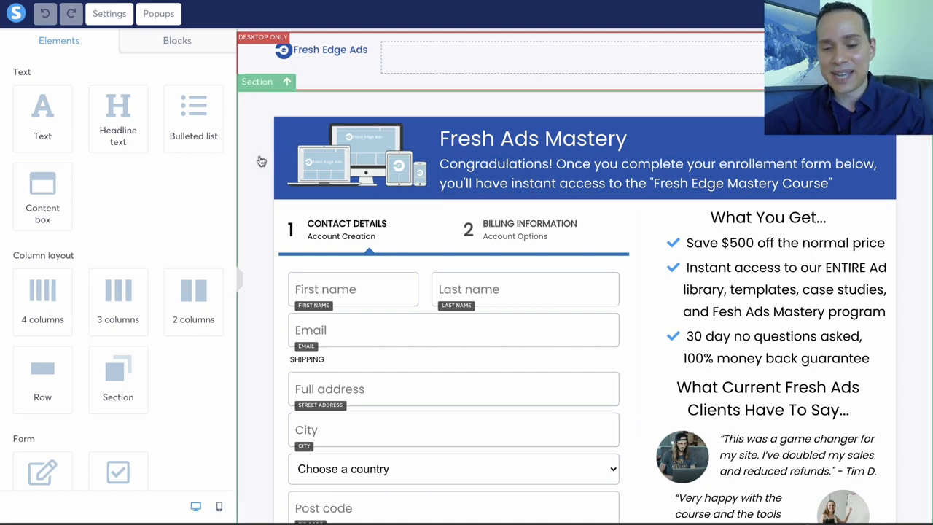
pyautogui.scroll(-1, 258, 158)
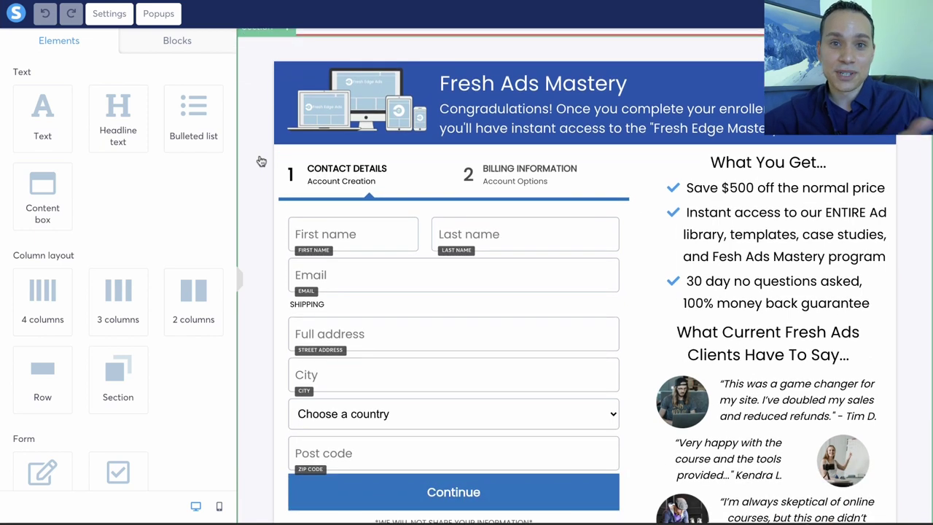
pyautogui.scroll(-1, 250, 154)
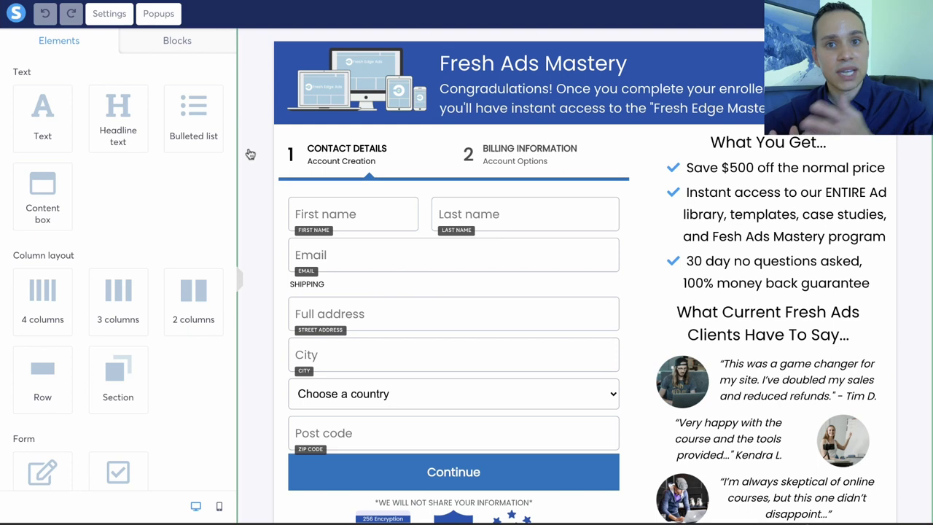
pyautogui.scroll(-1, 250, 153)
pyautogui.scroll(-3, 158, 207)
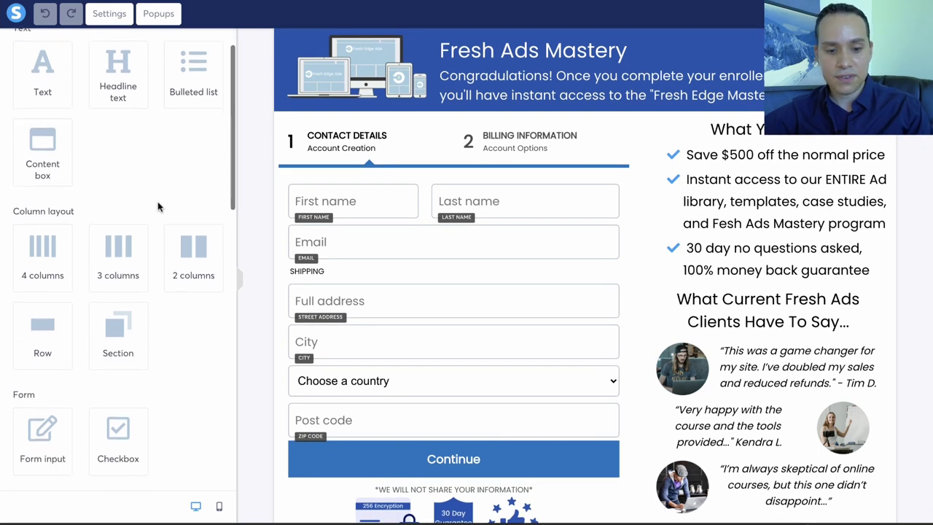
pyautogui.scroll(-4, 157, 207)
pyautogui.scroll(3, 157, 207)
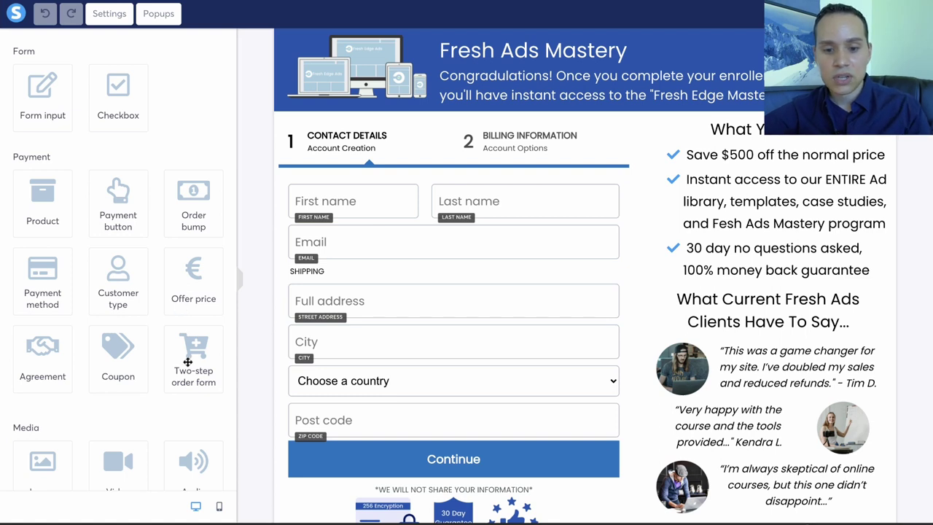
# Open the two-step payment form's settings and show its step #2 billing section
pyautogui.click(426, 142)
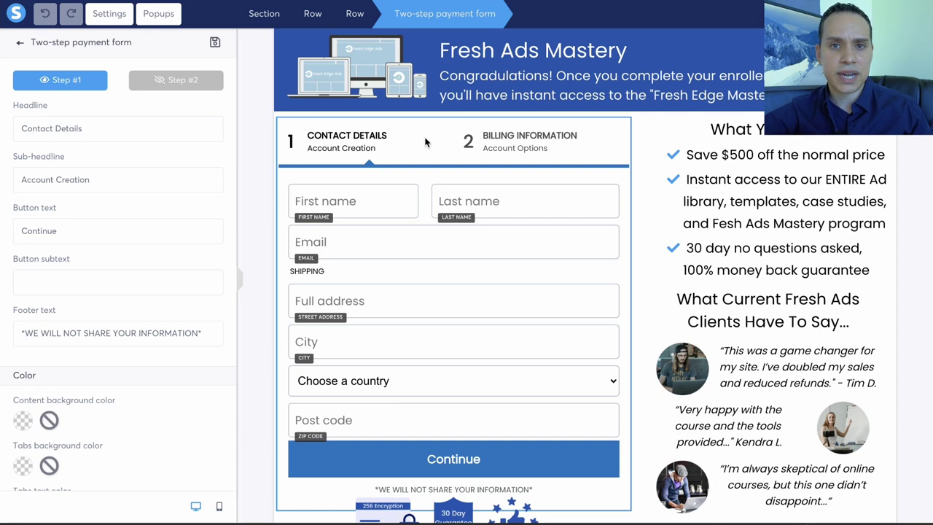
pyautogui.click(256, 192)
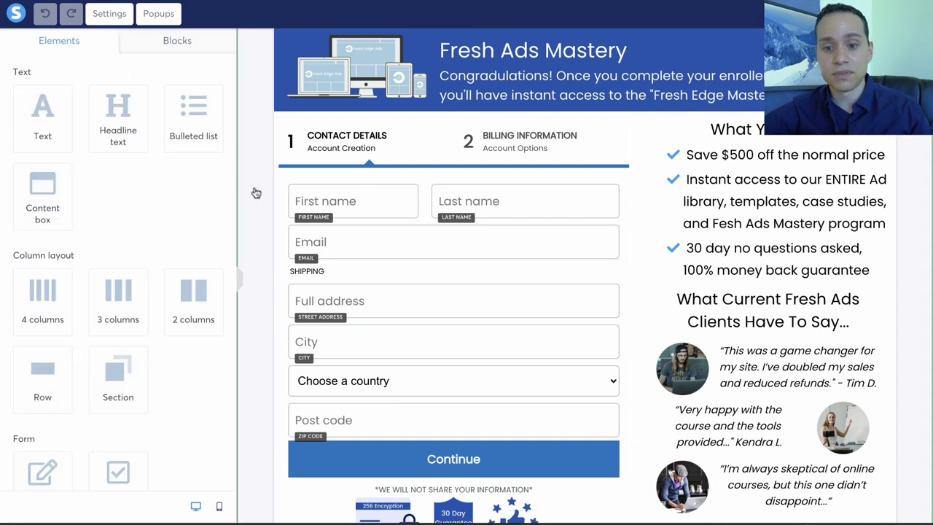
pyautogui.click(417, 142)
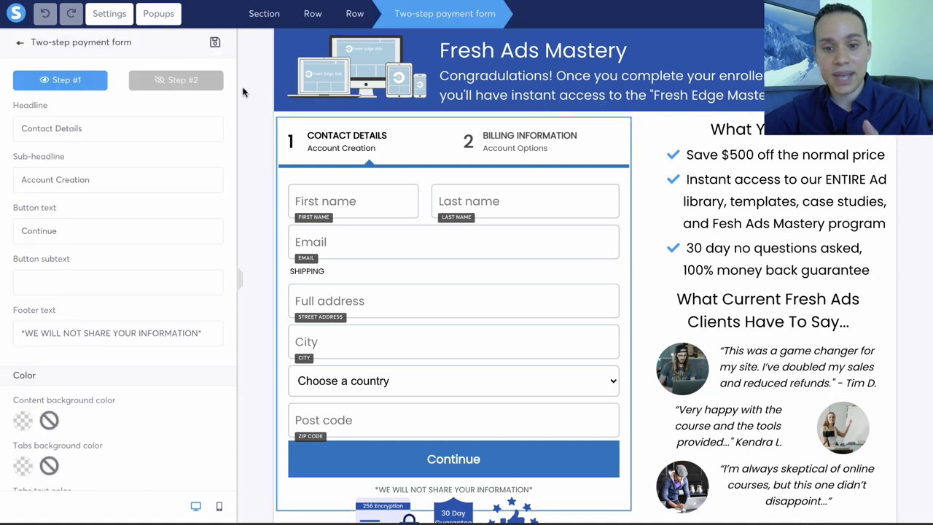
pyautogui.click(451, 146)
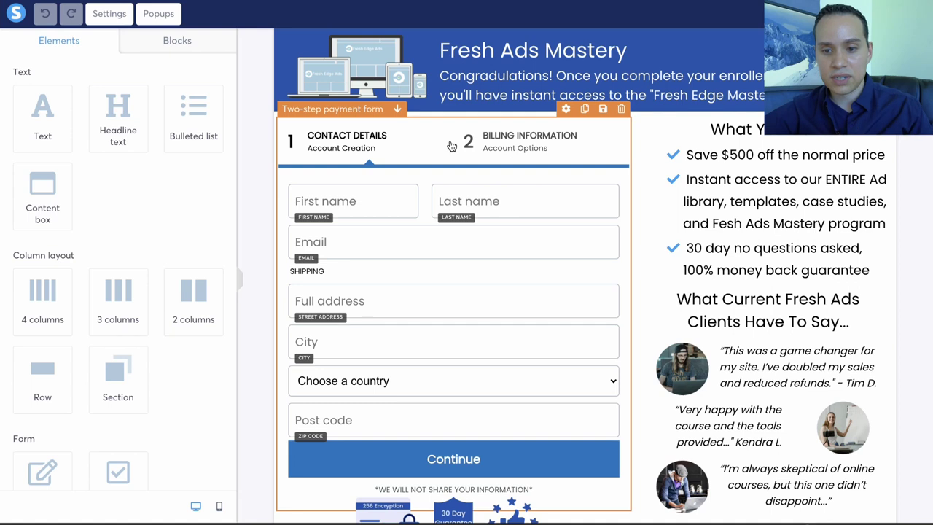
pyautogui.click(441, 147)
pyautogui.click(207, 87)
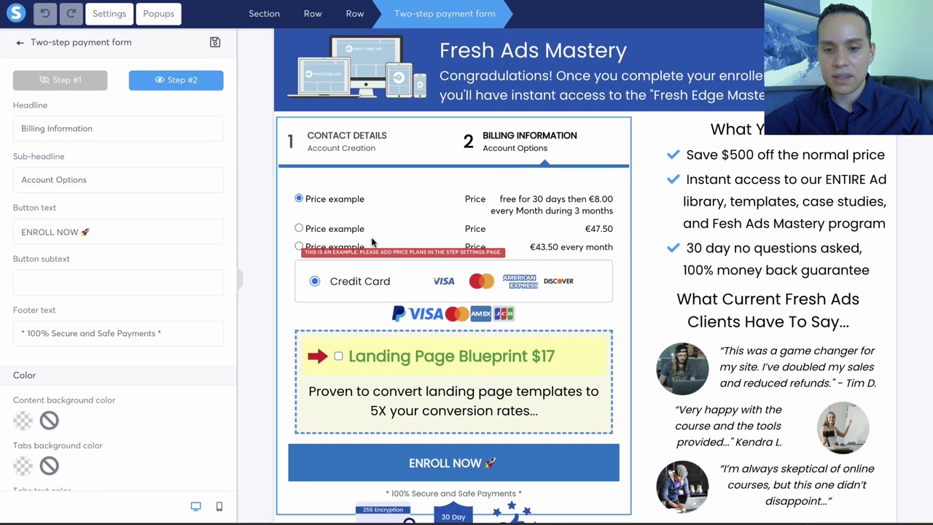
# Return the two-step payment form to its step #1 contact details view
pyautogui.click(356, 210)
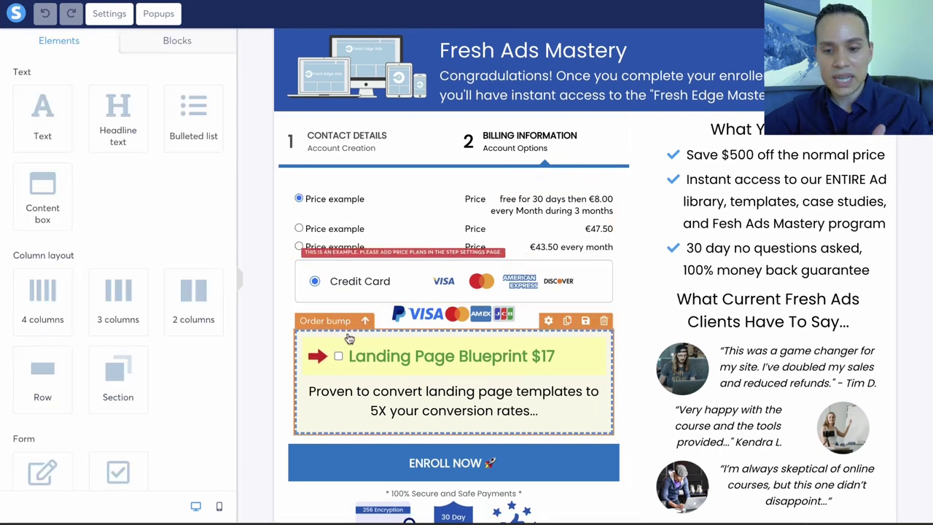
pyautogui.click(351, 150)
pyautogui.click(64, 81)
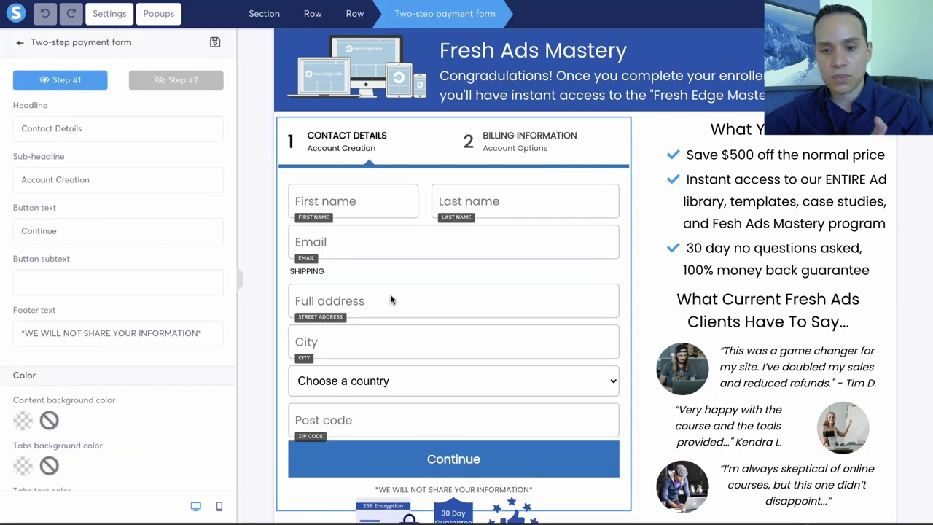
# Add a form input below the Email field and set its input type to zip code
pyautogui.click(271, 323)
pyautogui.scroll(-3, 136, 318)
pyautogui.scroll(-5, 136, 319)
pyautogui.scroll(1, 136, 316)
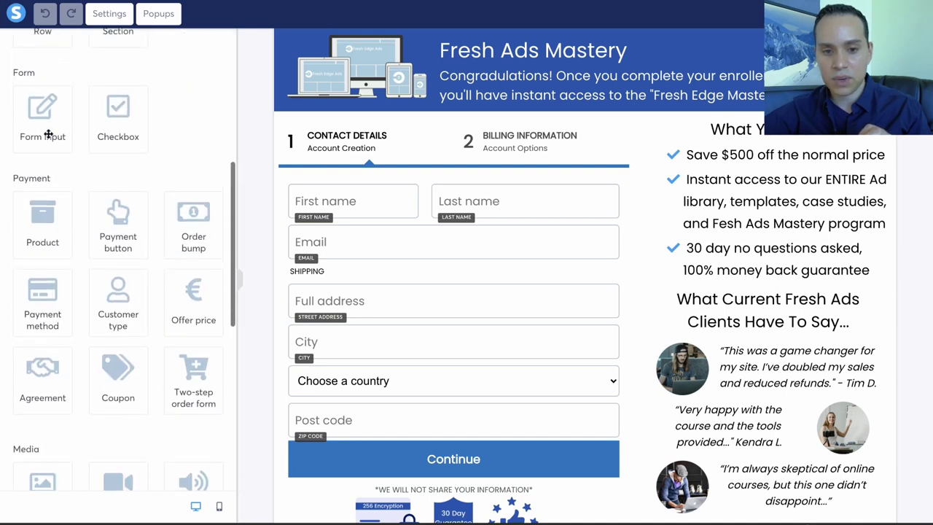
pyautogui.moveTo(42, 122); pyautogui.dragTo(371, 261)
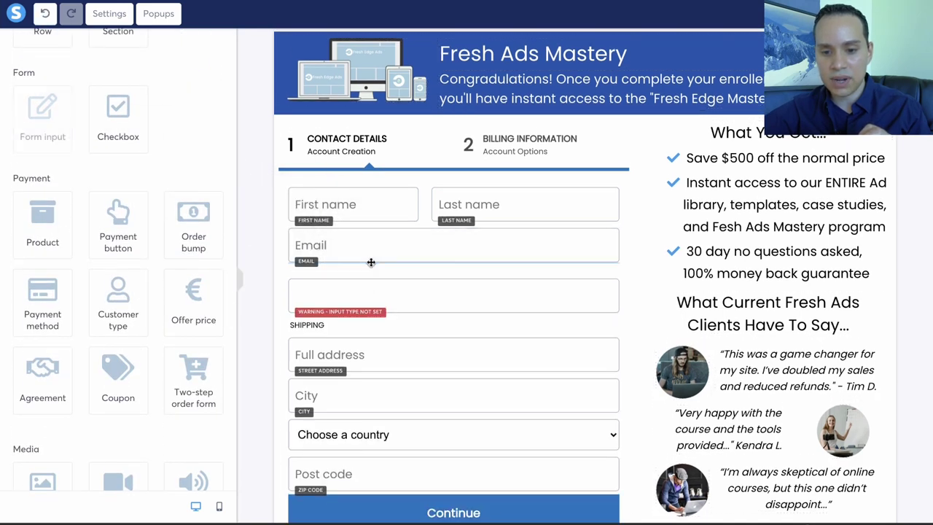
pyautogui.click(350, 286)
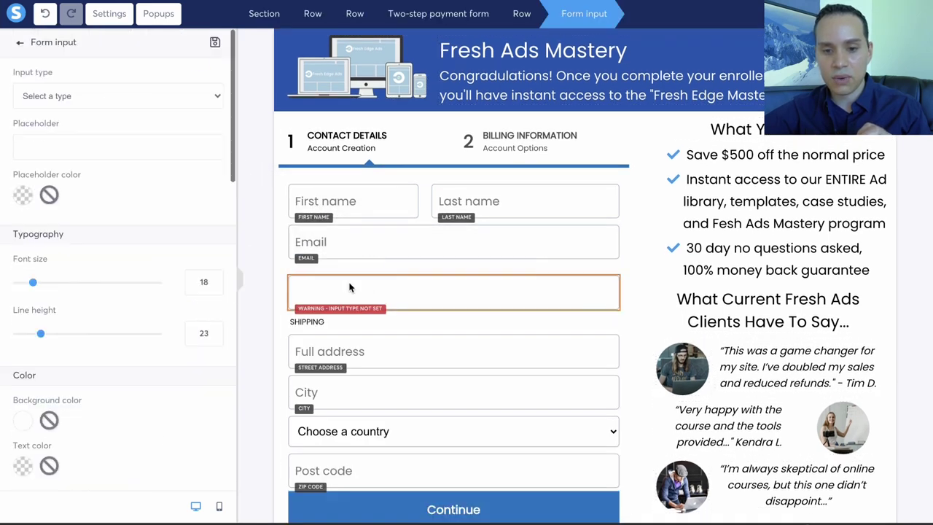
pyautogui.click(121, 96)
pyautogui.click(103, 211)
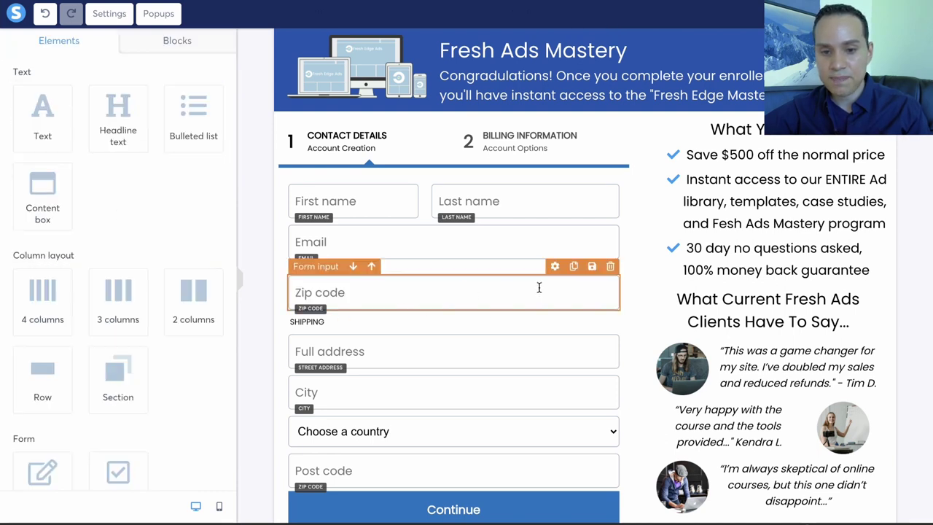
# Delete the new Zip code input below Email, the Shipping label and the Full address field
pyautogui.click(610, 267)
pyautogui.click(515, 74)
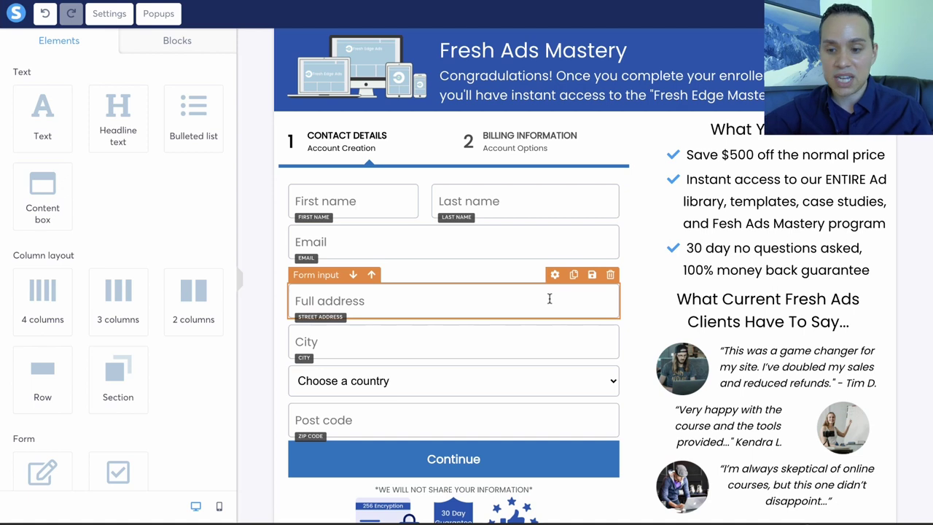
pyautogui.click(610, 274)
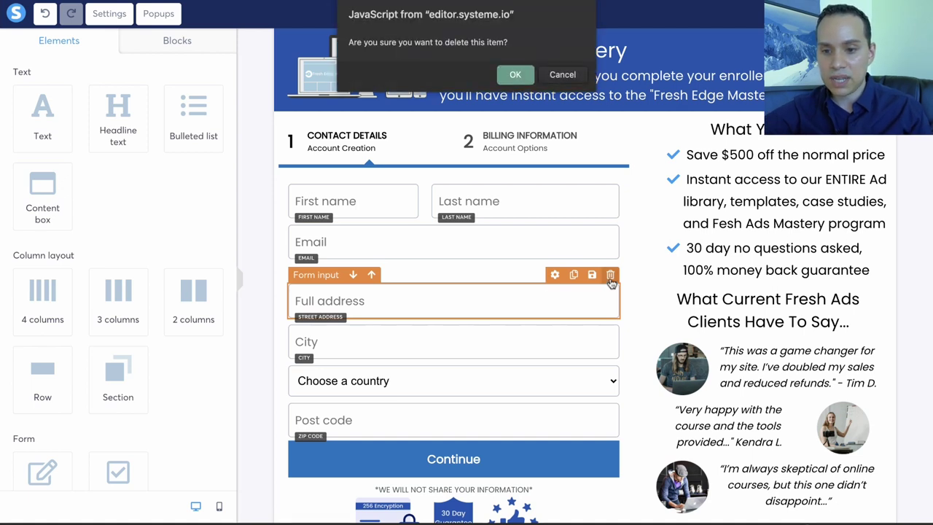
pyautogui.click(510, 76)
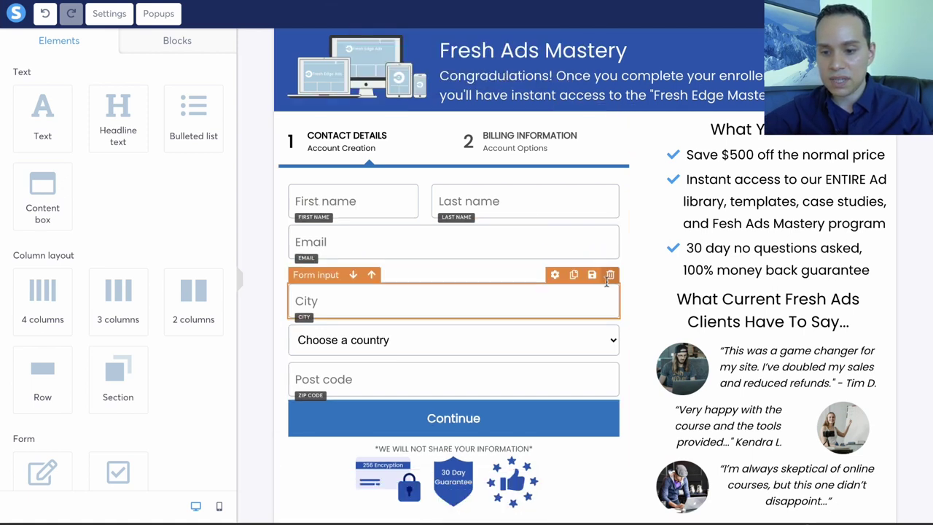
# Delete the City, country and Post code fields from step #1 of the order form
pyautogui.click(612, 283)
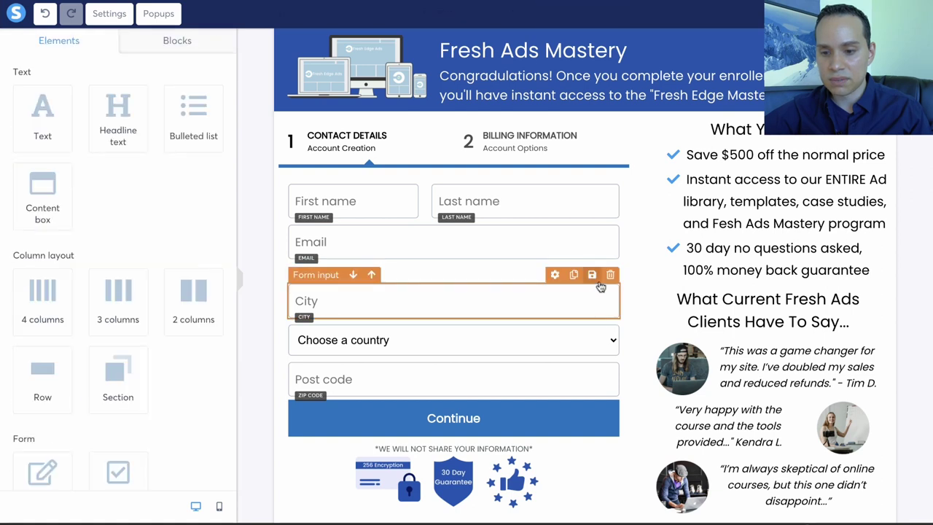
pyautogui.click(610, 274)
pyautogui.click(514, 74)
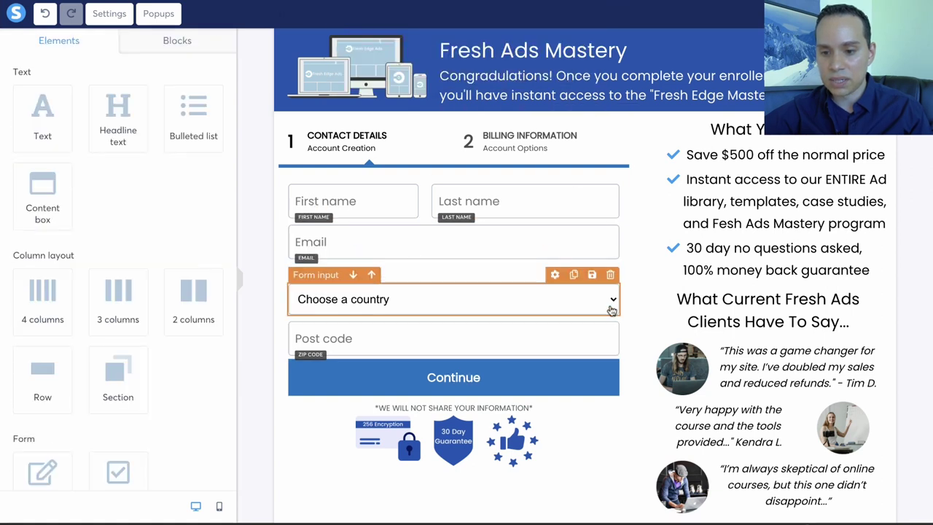
pyautogui.click(610, 276)
pyautogui.click(515, 72)
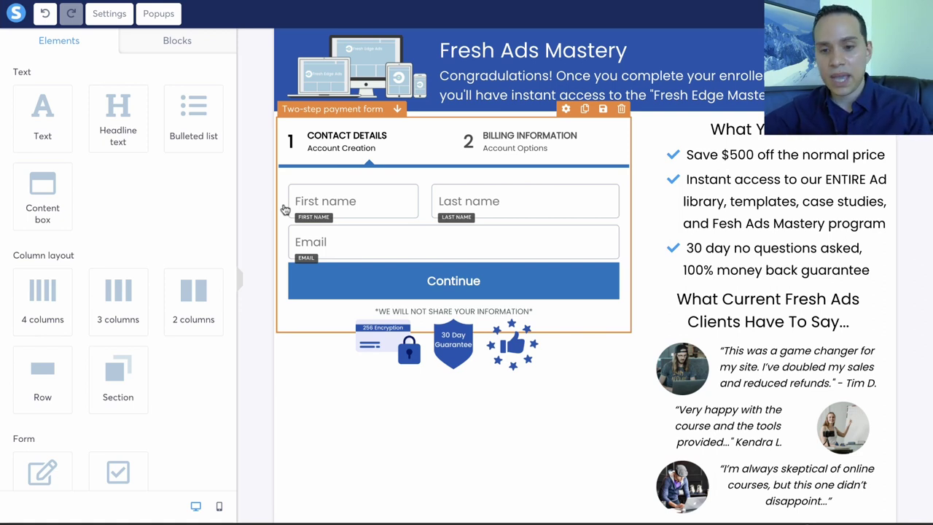
# Switch the two-step payment form to step #2 to show the billing information section
pyautogui.click(427, 173)
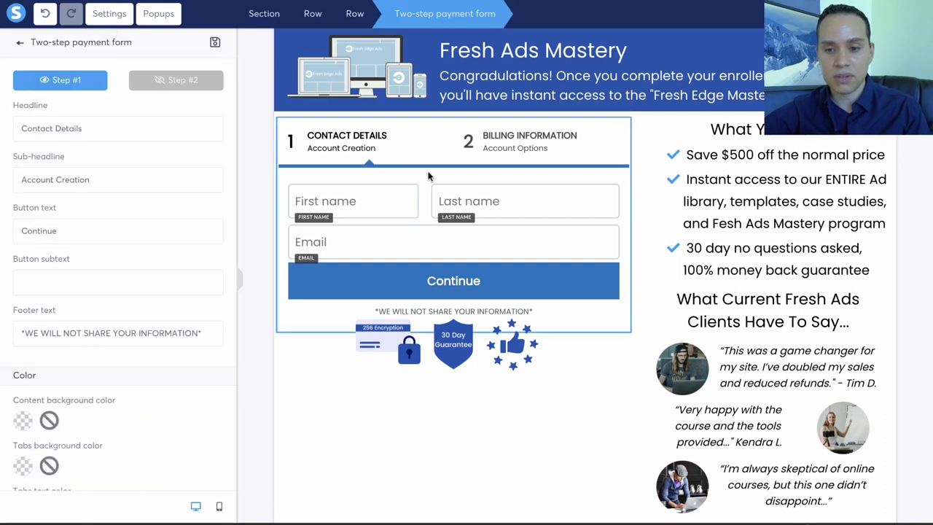
pyautogui.click(198, 90)
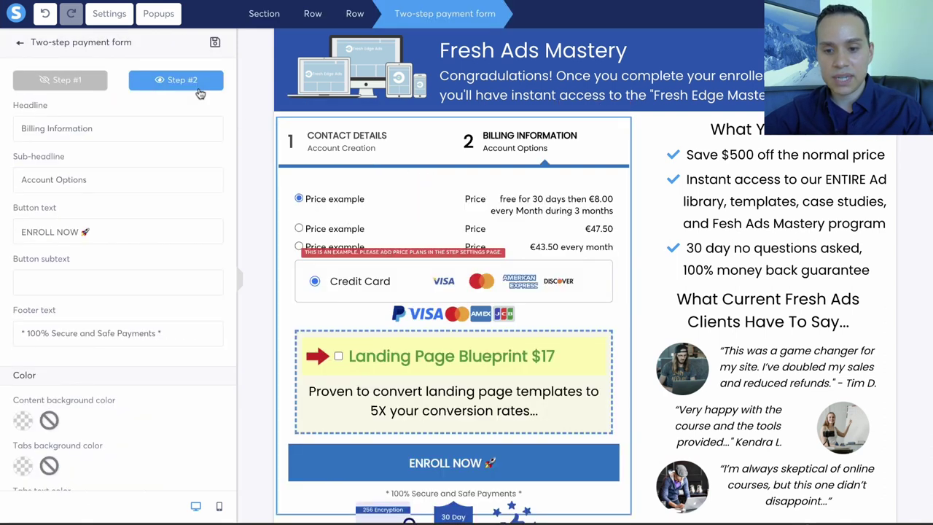
pyautogui.click(341, 221)
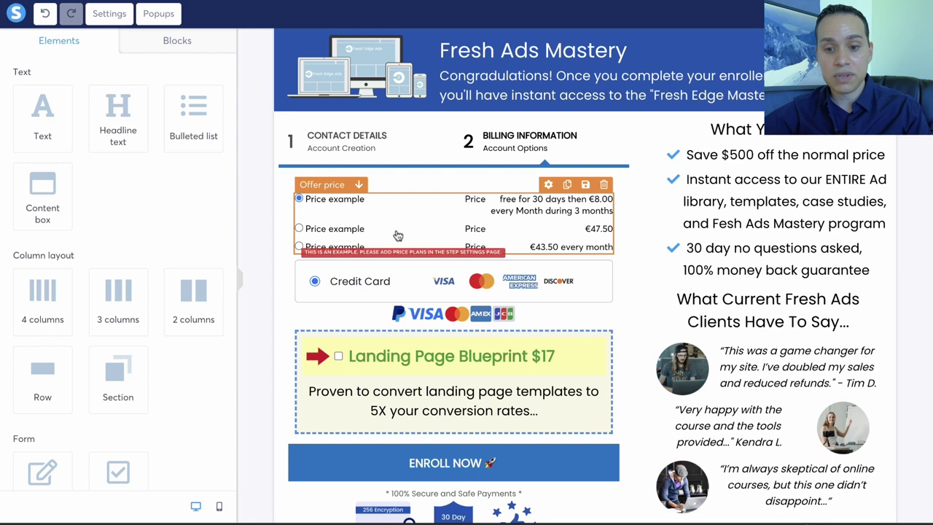
pyautogui.click(375, 295)
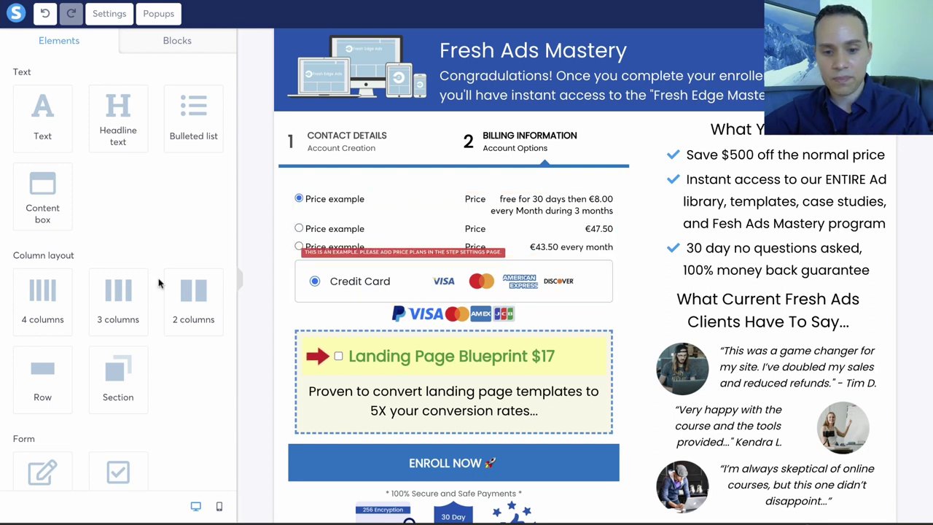
# Add a second Payment method element below the existing credit card block, and delete it again
pyautogui.scroll(-10, 158, 282)
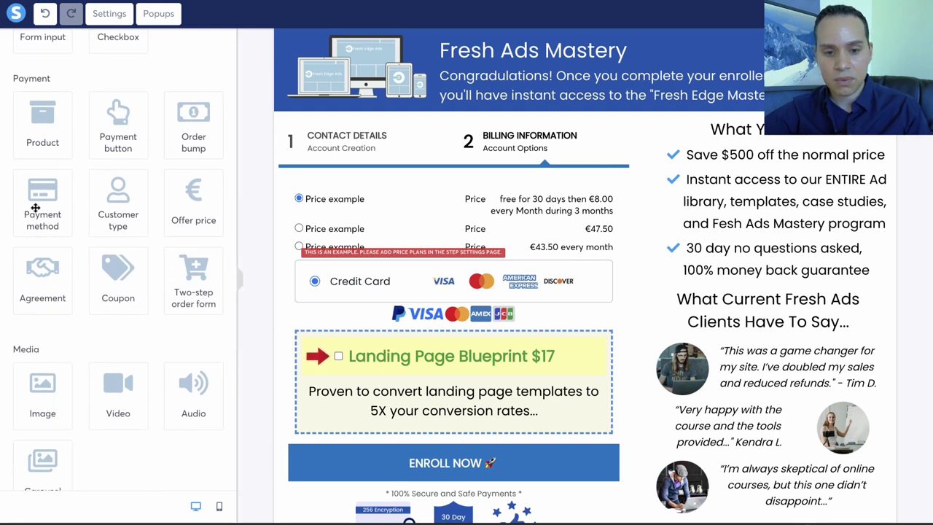
pyautogui.moveTo(33, 204); pyautogui.dragTo(387, 300)
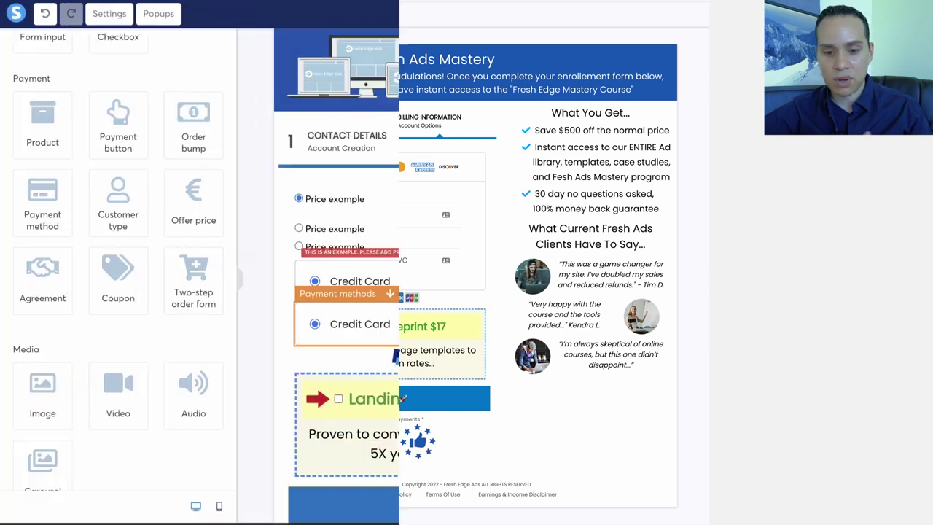
pyautogui.click(604, 293)
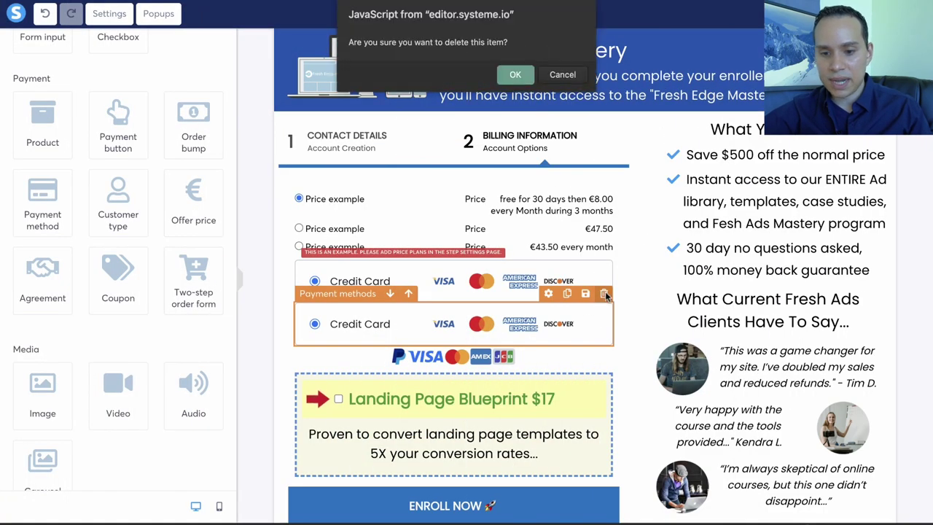
pyautogui.click(516, 74)
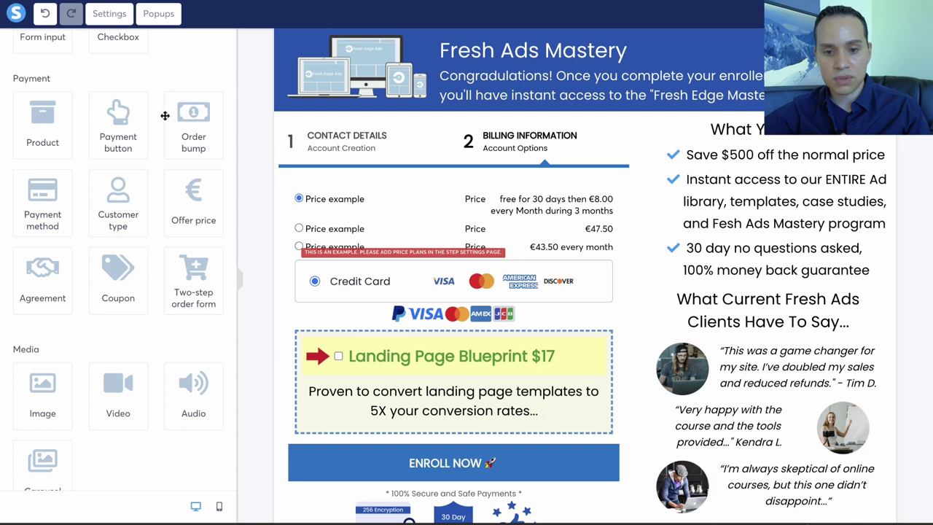
# Add an Order bump above the Landing Page Blueprint bump and delete the card logos image below the credit card block
pyautogui.moveTo(195, 124); pyautogui.dragTo(428, 329)
pyautogui.scroll(-3, 414, 267)
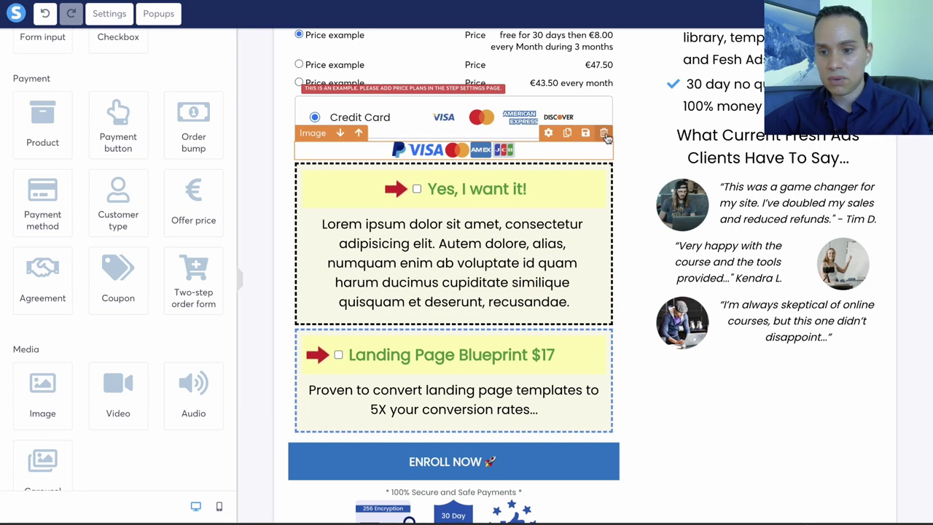
pyautogui.click(603, 133)
pyautogui.click(513, 76)
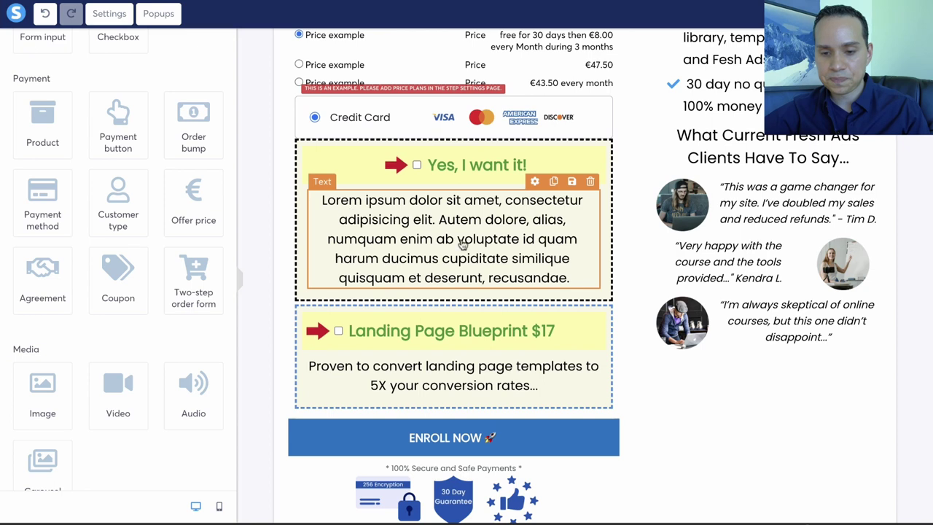
# View the settings of the new "Yes, I want it!" order bump and compare it with the Landing Page Blueprint bump
pyautogui.click(334, 163)
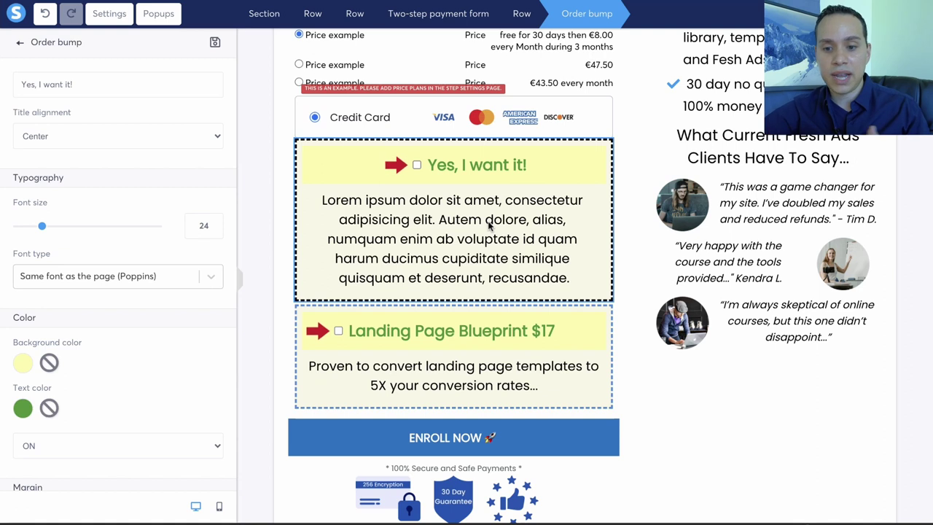
pyautogui.click(417, 166)
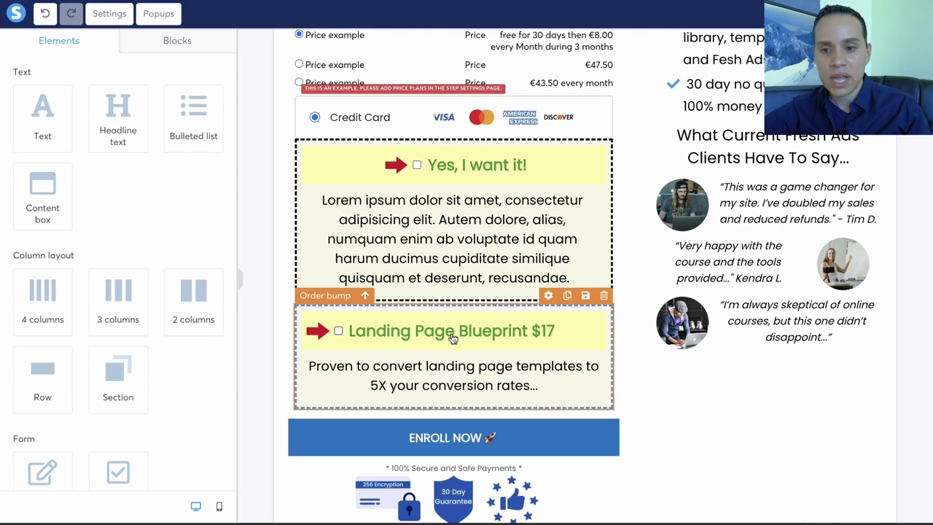
pyautogui.scroll(3, 451, 338)
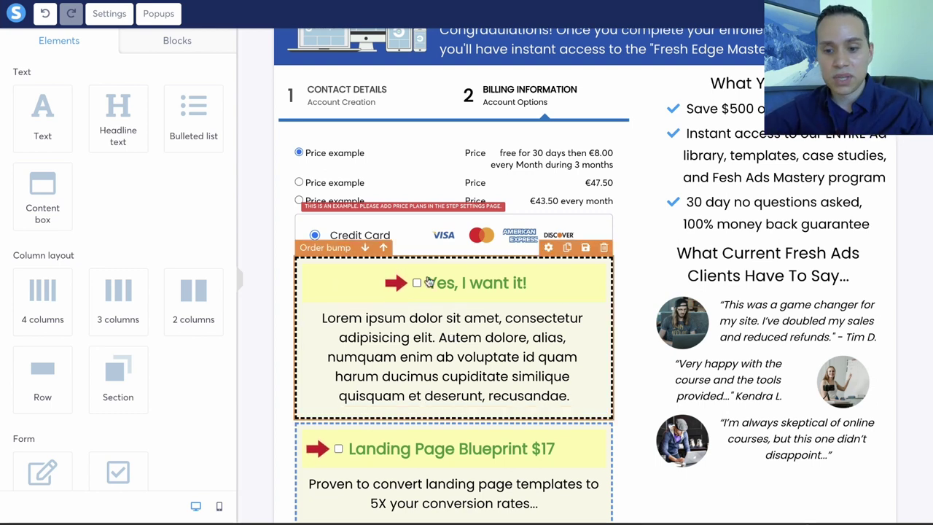
# Delete the "Yes, I want it!" order bump above the Landing Page Blueprint bump and confirm the deletion
pyautogui.scroll(-1, 326, 295)
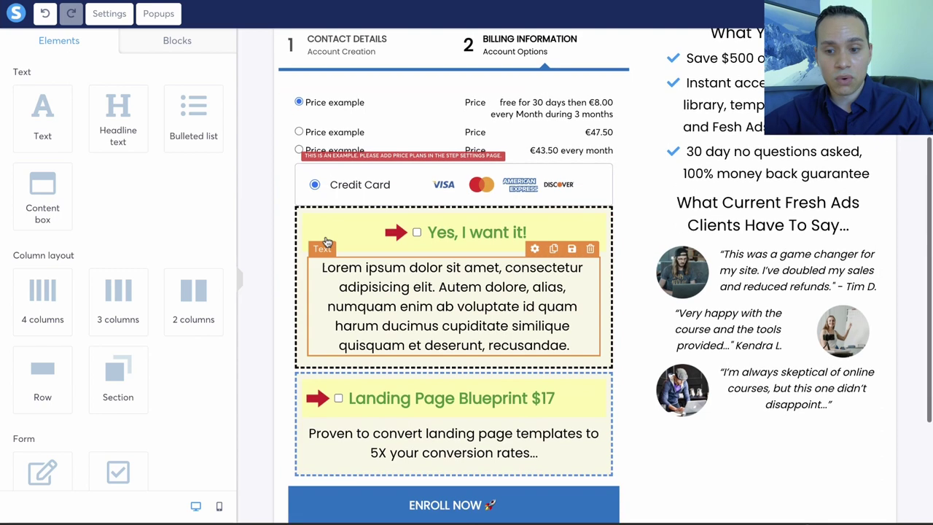
pyautogui.click(338, 219)
pyautogui.press('Escape')
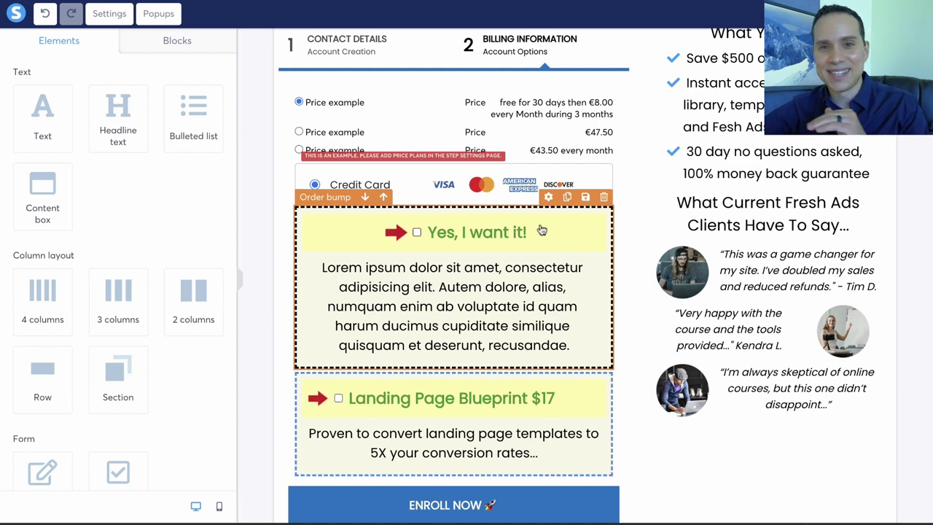
pyautogui.click(604, 199)
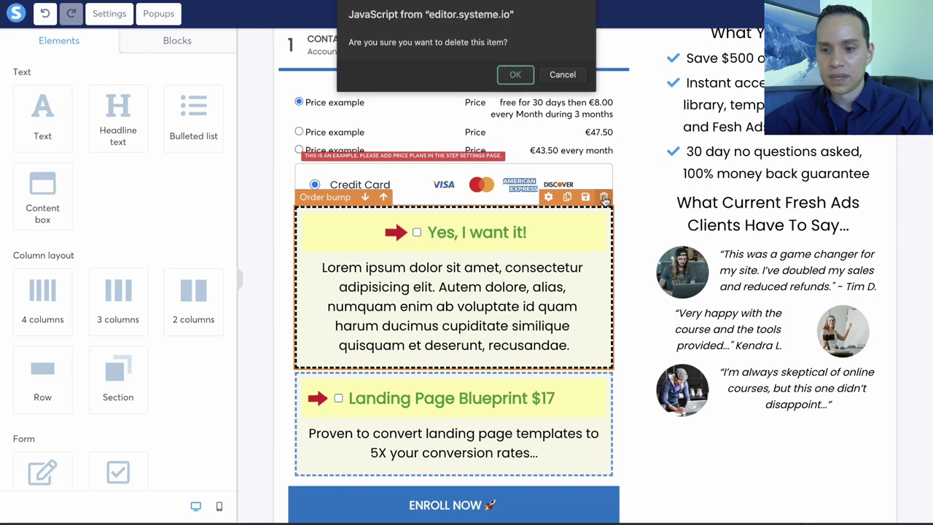
pyautogui.click(514, 76)
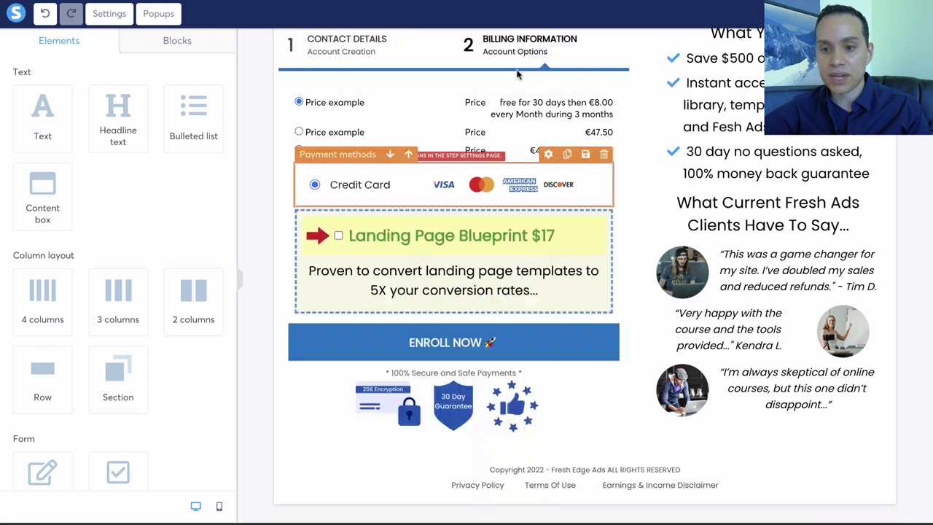
pyautogui.click(259, 237)
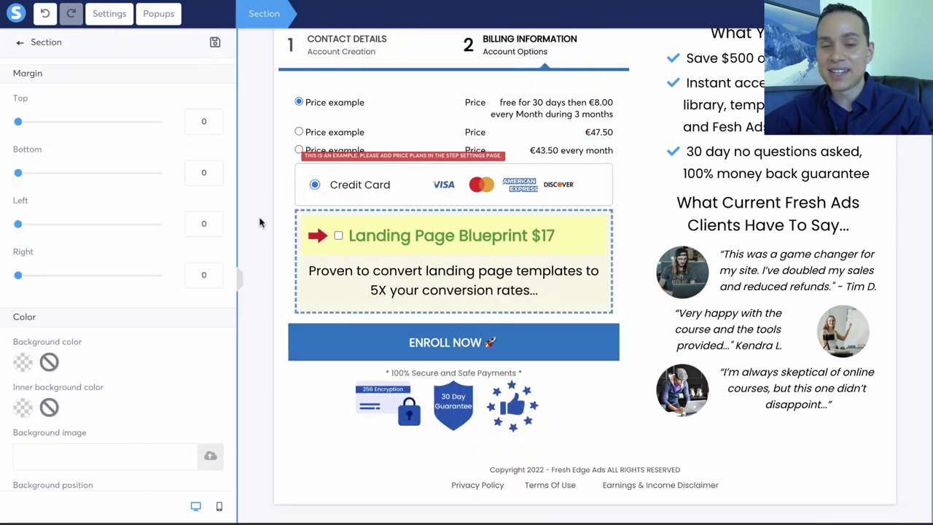
pyautogui.click(498, 265)
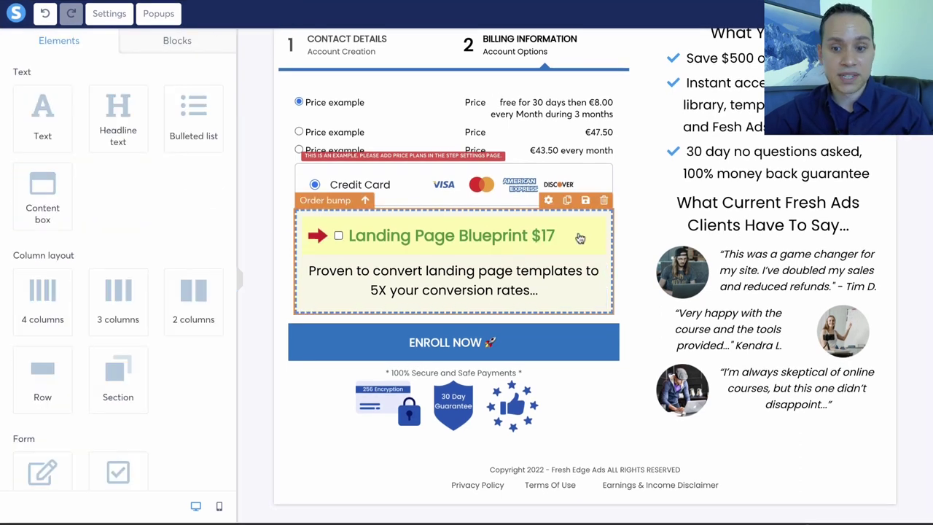
pyautogui.scroll(5, 580, 238)
pyautogui.scroll(-2, 510, 437)
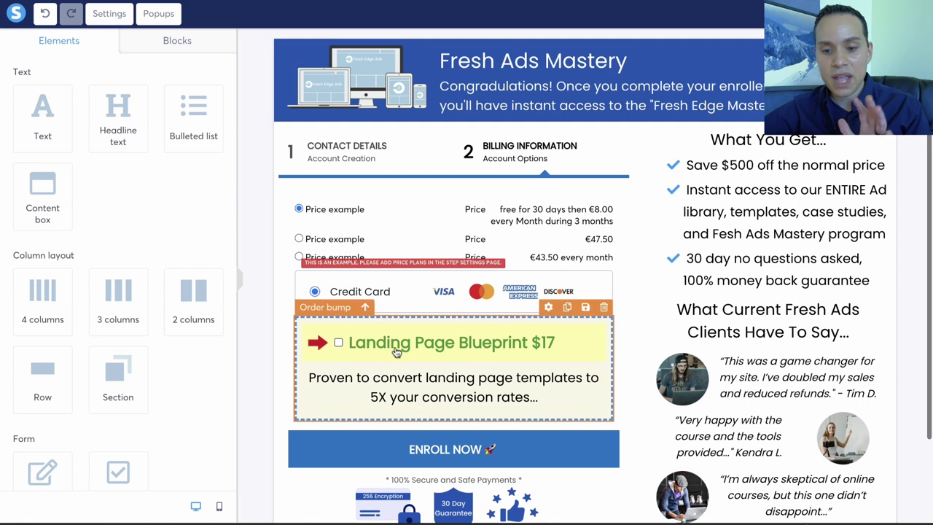
pyautogui.scroll(-1, 408, 350)
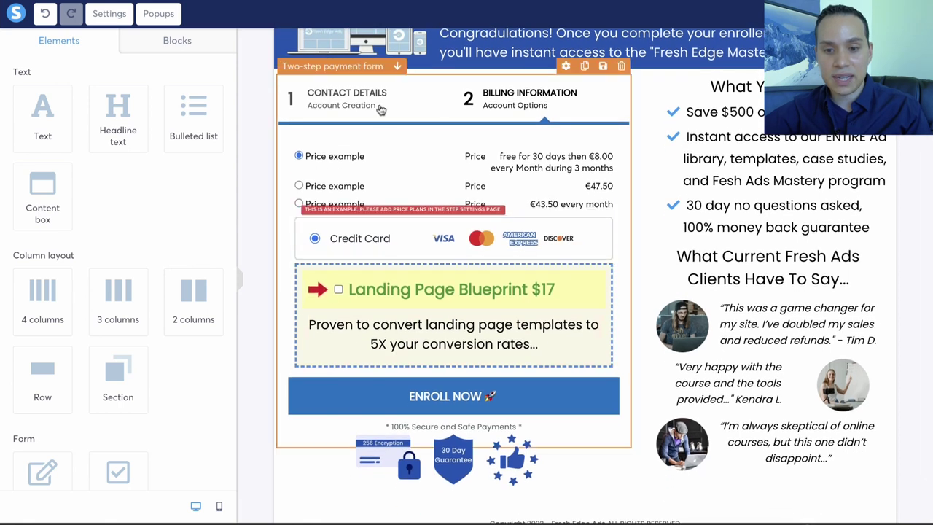
pyautogui.click(381, 109)
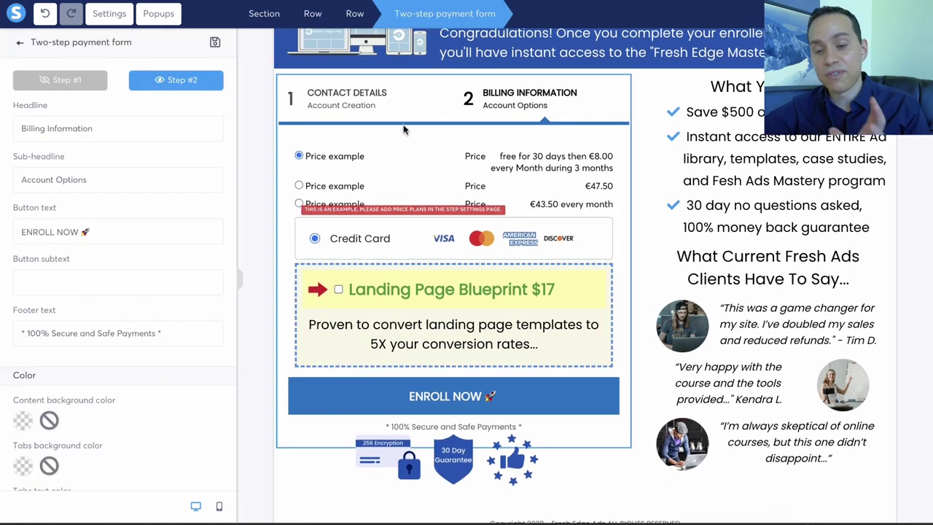
pyautogui.click(434, 309)
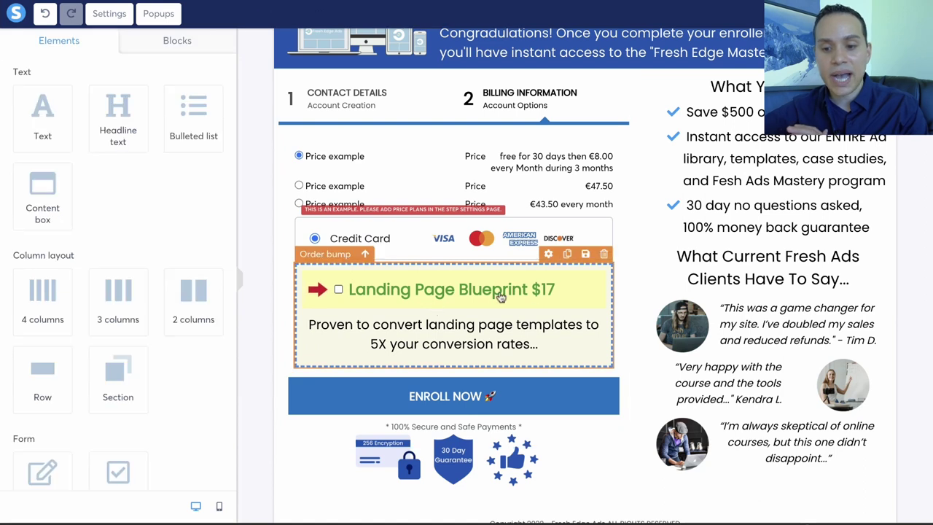
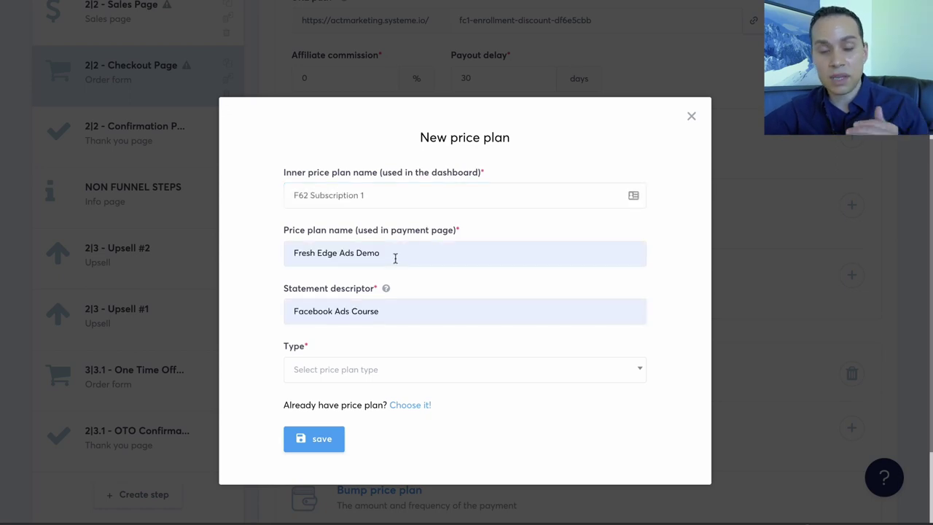
# Set the new price plan's payment page name to "Fresh Edge Ads Demo (Discount)", correcting the spelling of "Discount"
pyautogui.click(386, 311)
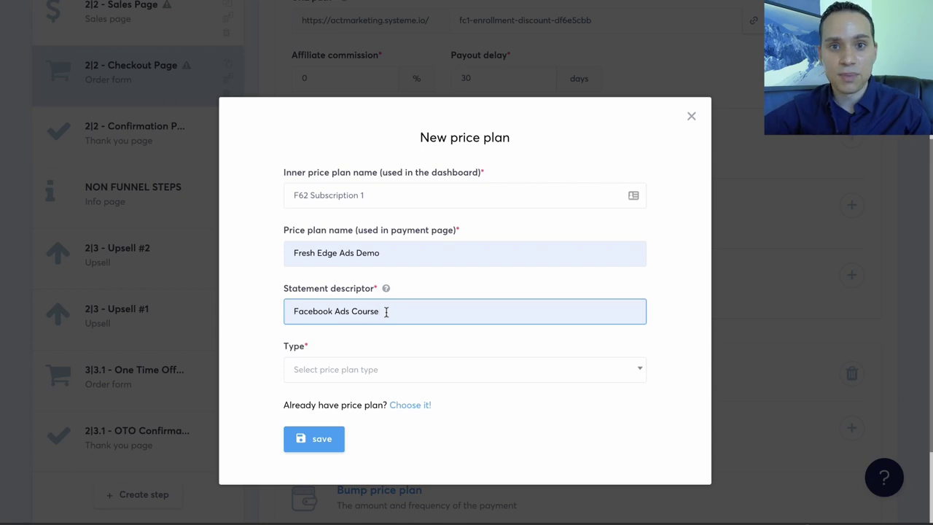
pyautogui.click(395, 256)
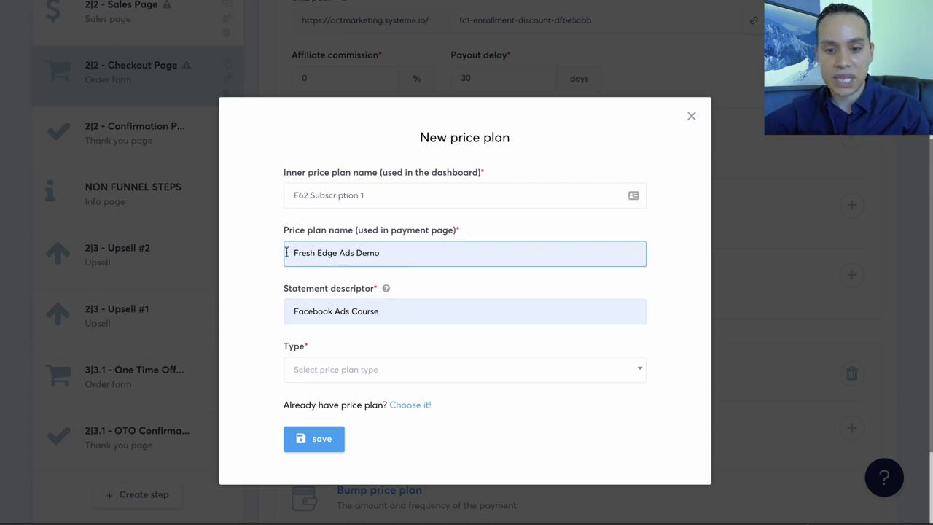
pyautogui.tripleClick(382, 252)
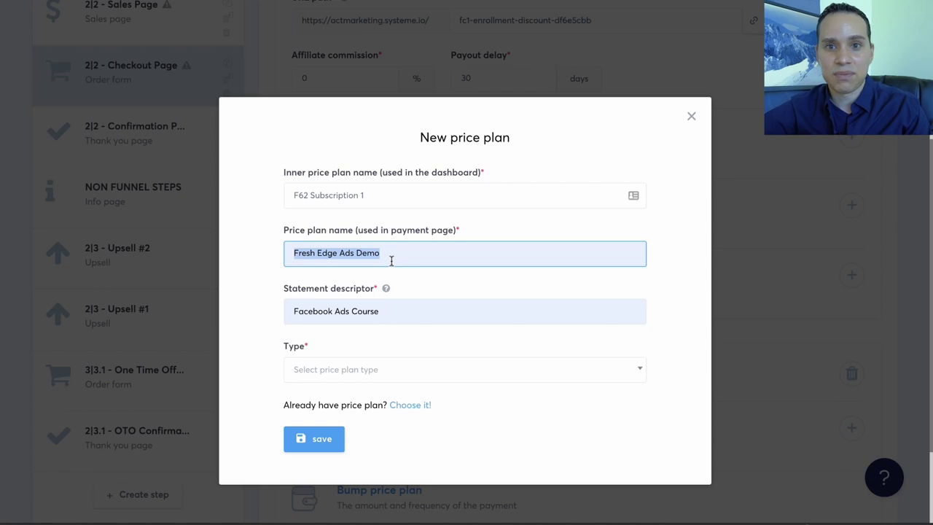
pyautogui.click(385, 255)
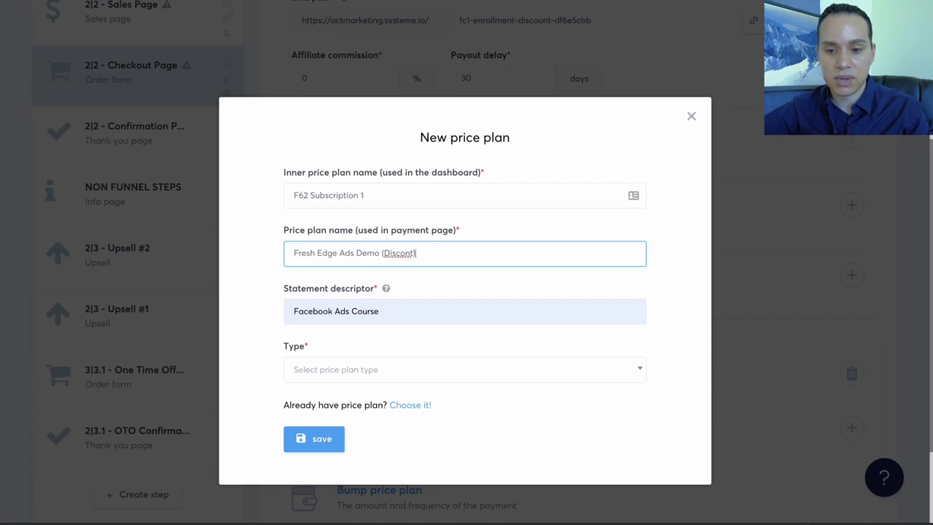
pyautogui.rightClick(391, 252)
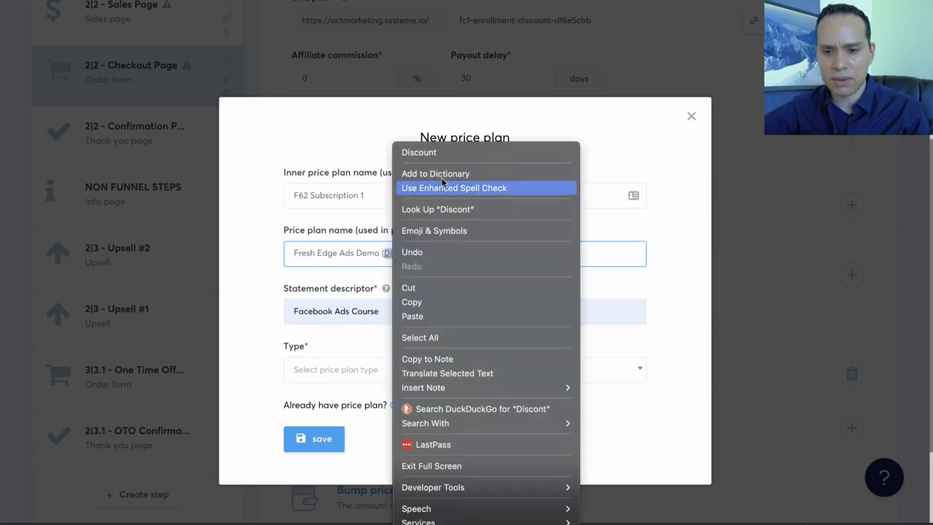
pyautogui.click(437, 149)
pyautogui.click(396, 194)
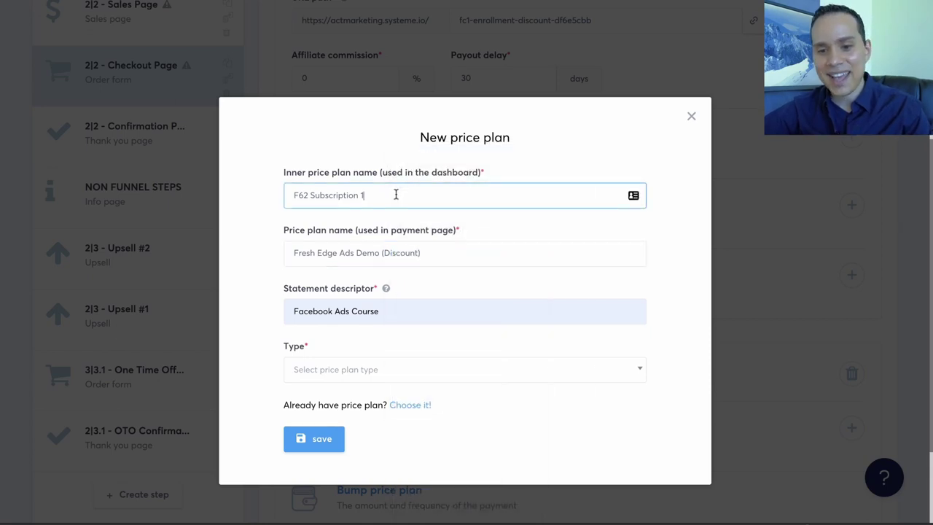
pyautogui.moveTo(372, 194); pyautogui.dragTo(287, 194)
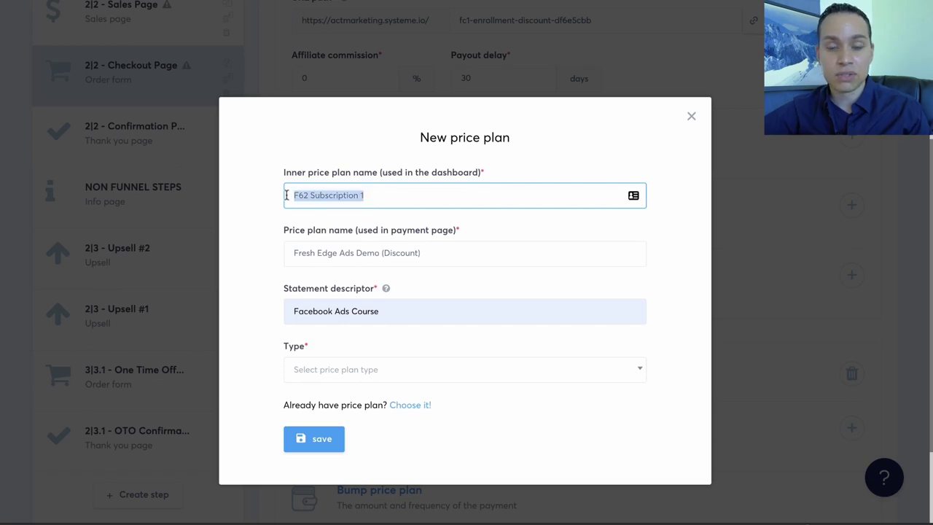
# Try the One shot type for the new price plan, and switch the type to Subscription
pyautogui.click(369, 377)
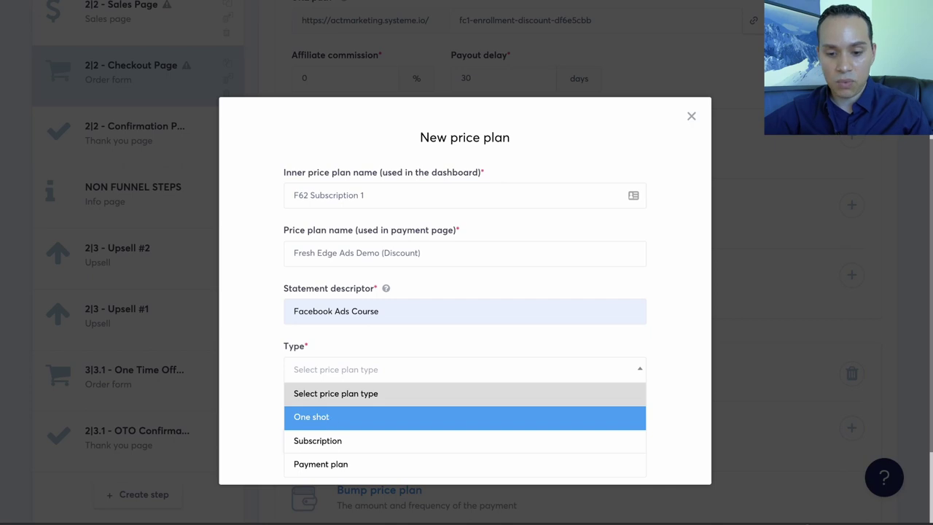
pyautogui.click(339, 417)
pyautogui.scroll(-1, 349, 372)
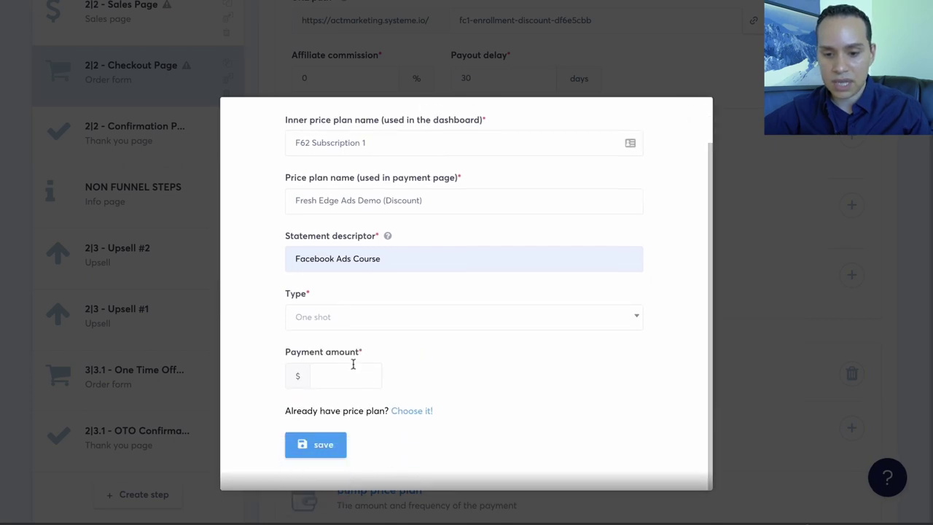
pyautogui.click(377, 318)
pyautogui.click(360, 392)
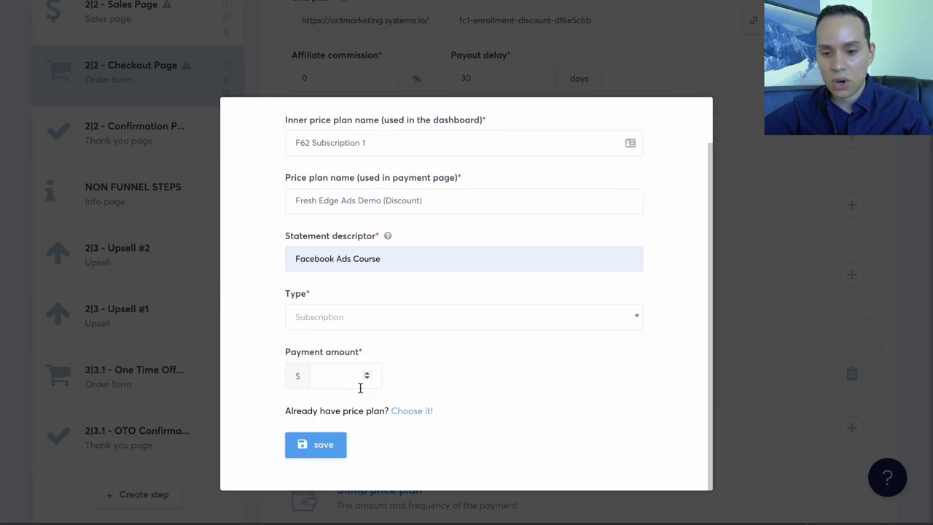
pyautogui.scroll(-1, 433, 371)
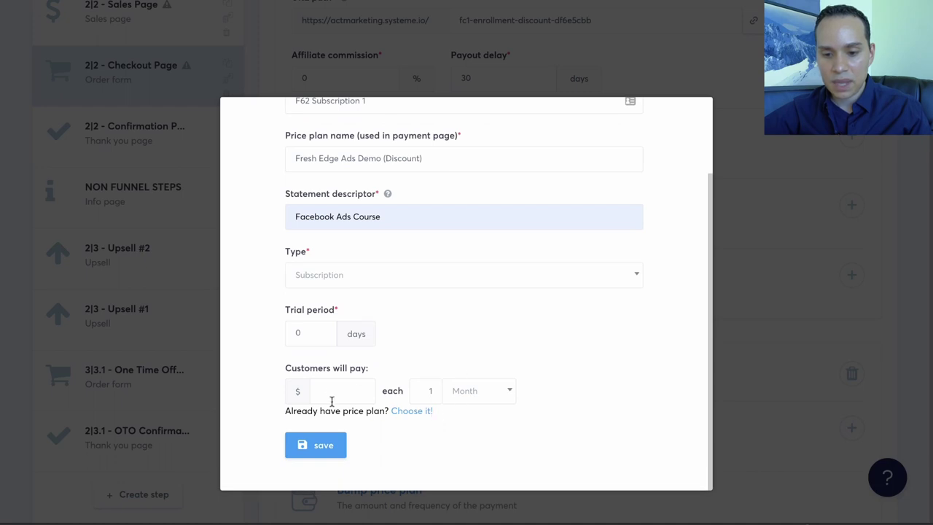
# Set the subscription's trial period to 14 days and its price to $27 each 1 month
pyautogui.click(305, 334)
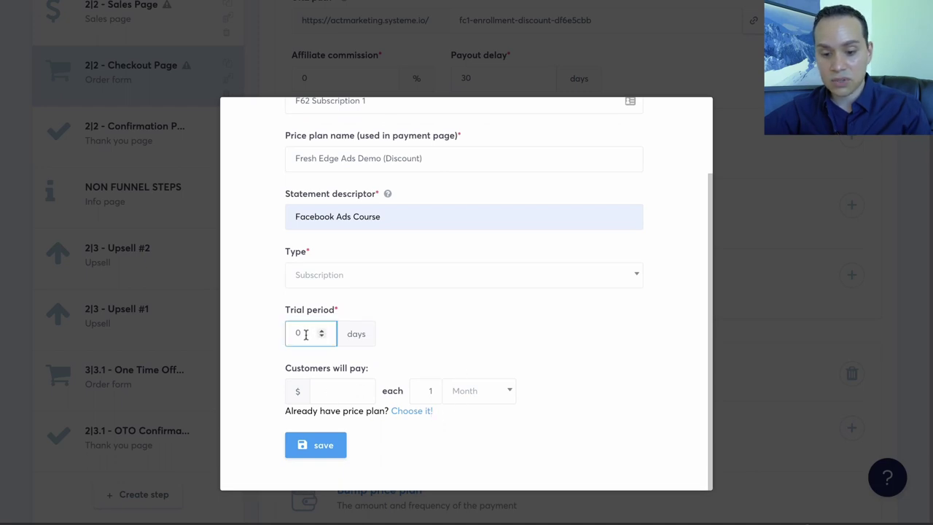
pyautogui.write('14')
pyautogui.click(341, 392)
pyautogui.write('27')
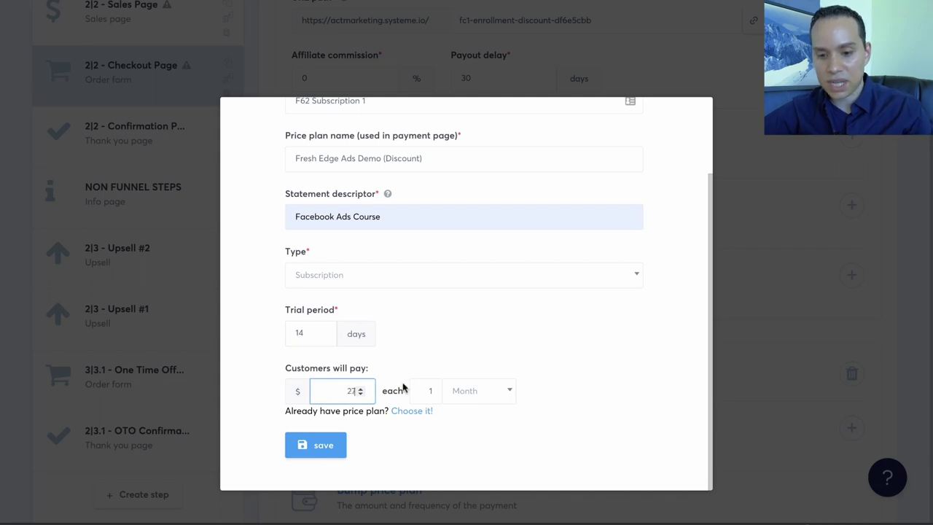
pyautogui.click(456, 393)
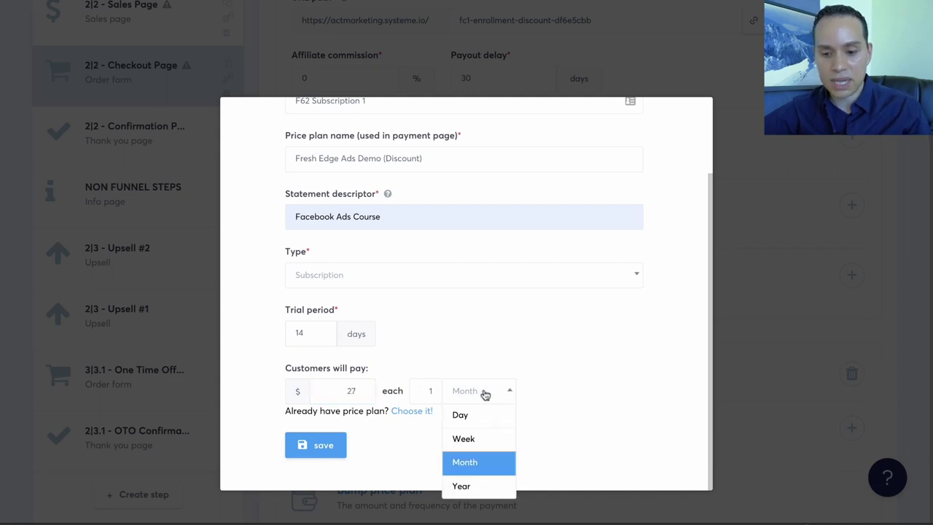
pyautogui.click(493, 465)
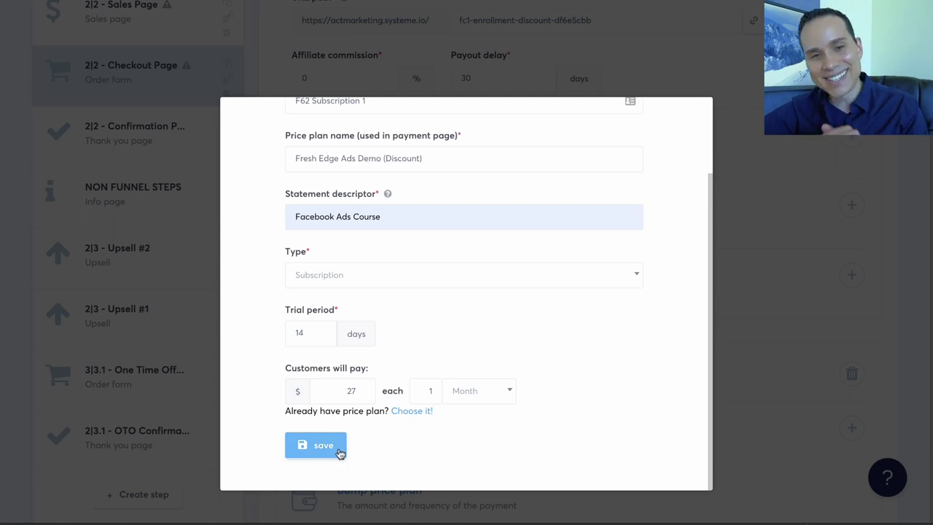
# Review the new price plan's names, statement descriptor, type and payment terms, and close the form without saving
pyautogui.scroll(3, 456, 302)
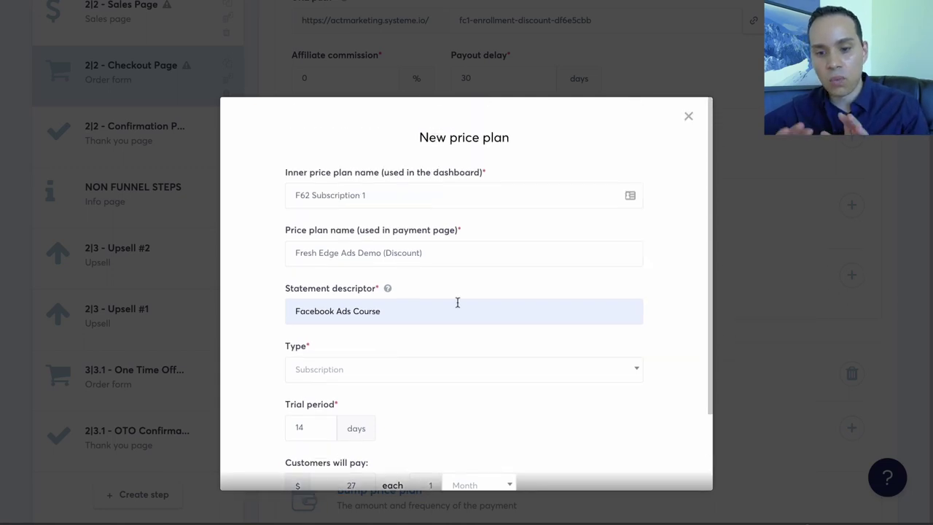
pyautogui.scroll(-3, 457, 301)
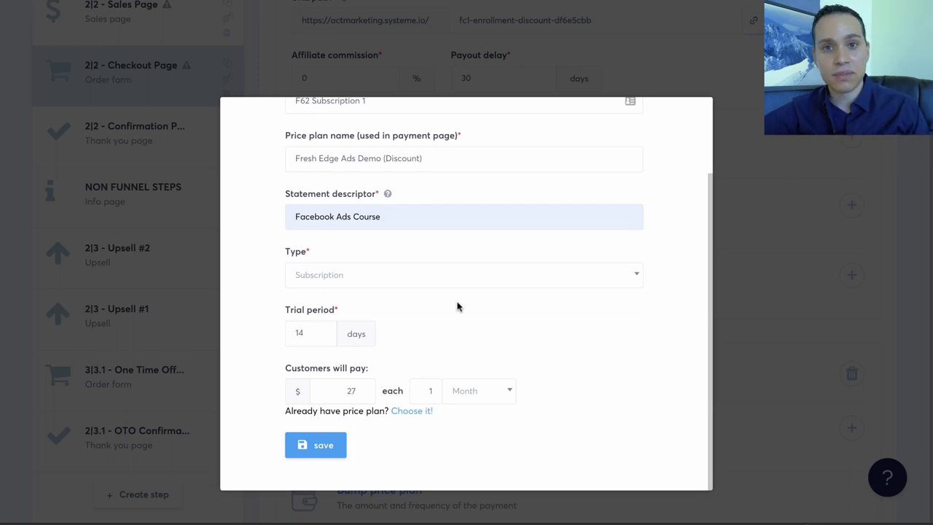
pyautogui.scroll(3, 457, 304)
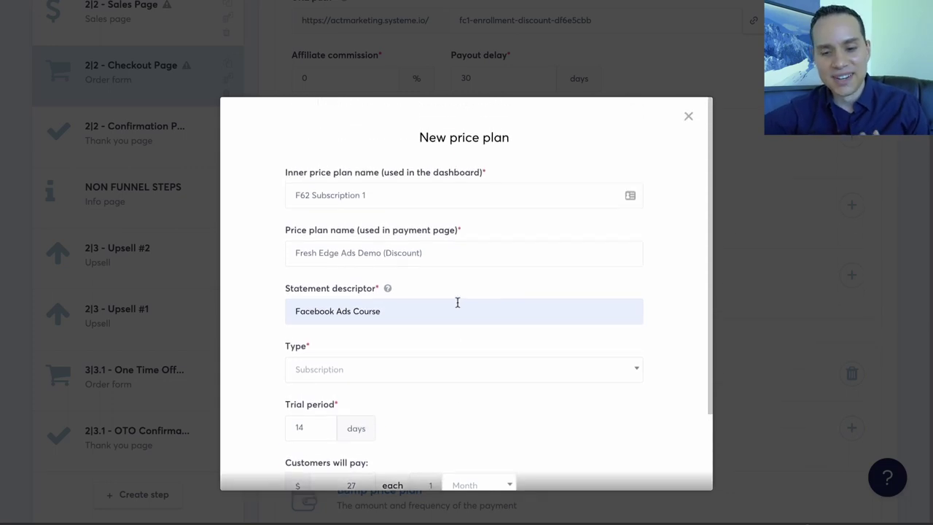
pyautogui.scroll(-3, 457, 302)
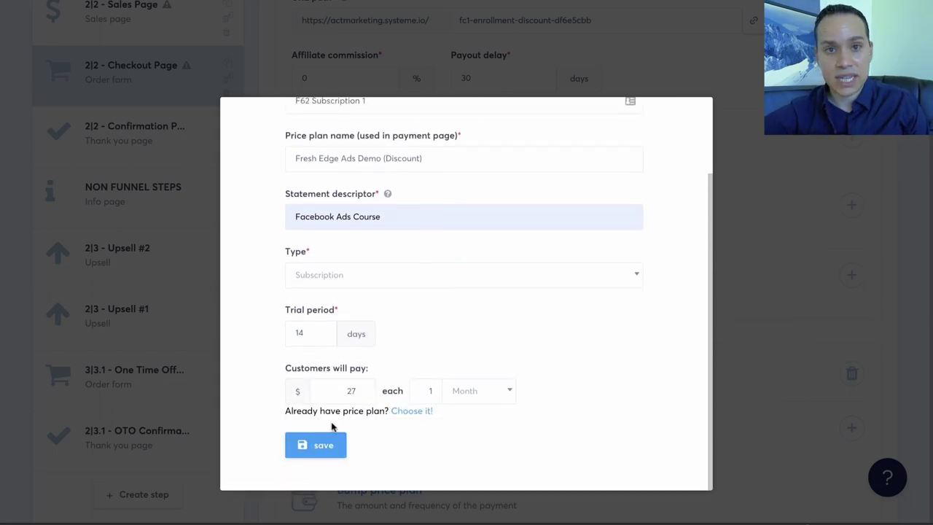
pyautogui.scroll(3, 404, 369)
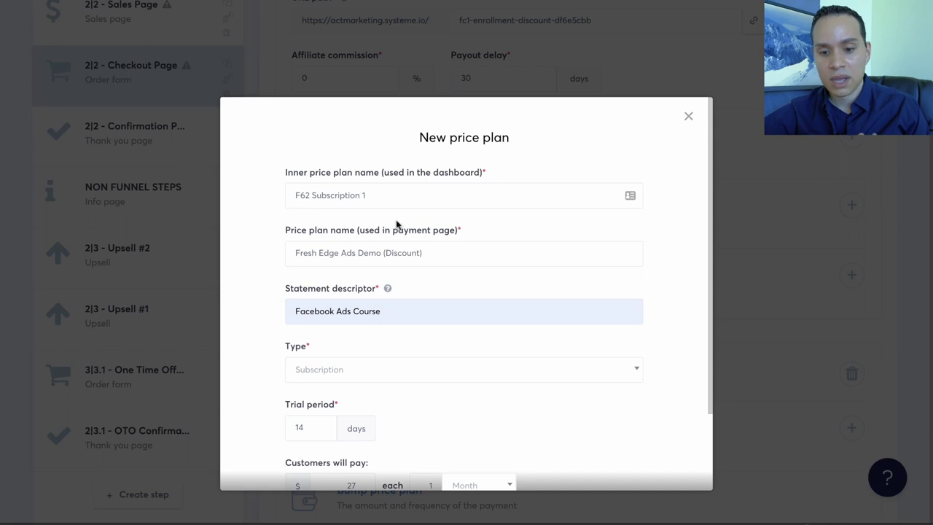
pyautogui.scroll(-3, 396, 224)
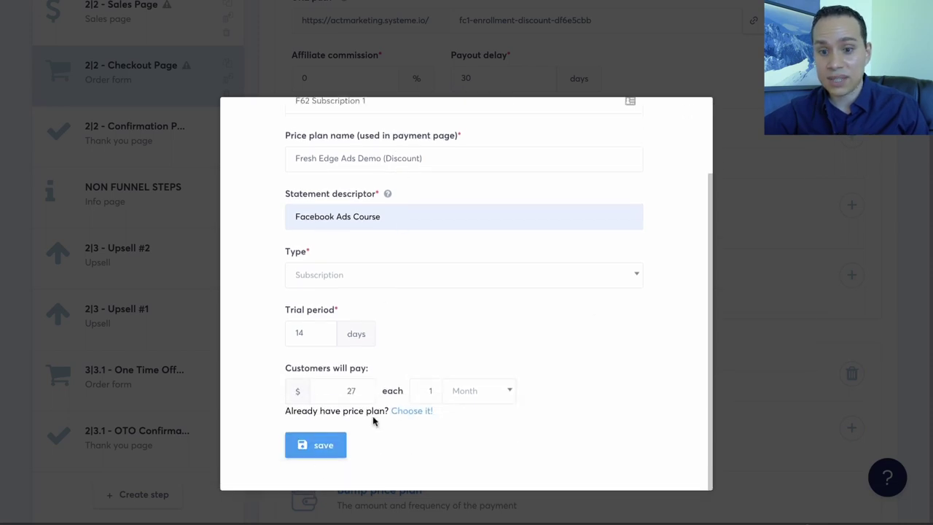
pyautogui.scroll(3, 408, 427)
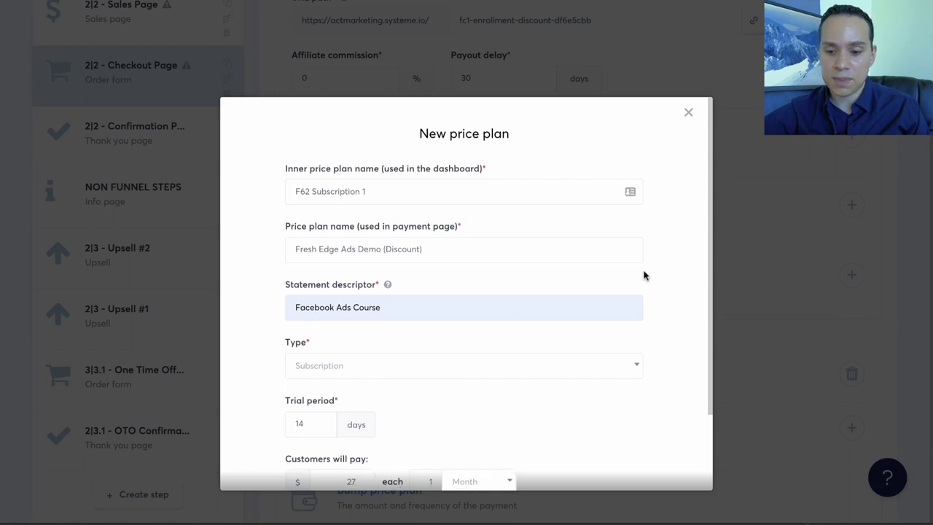
pyautogui.scroll(-3, 643, 275)
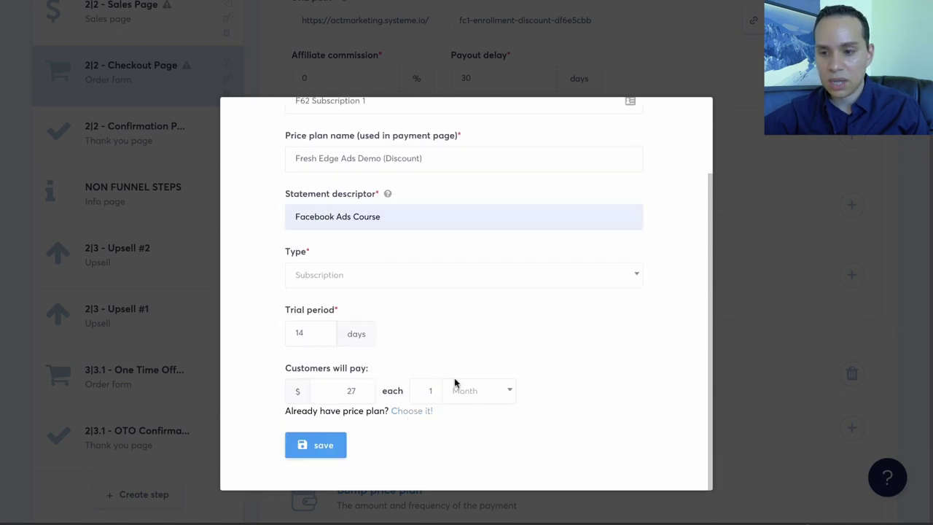
pyautogui.scroll(3, 638, 200)
pyautogui.click(690, 114)
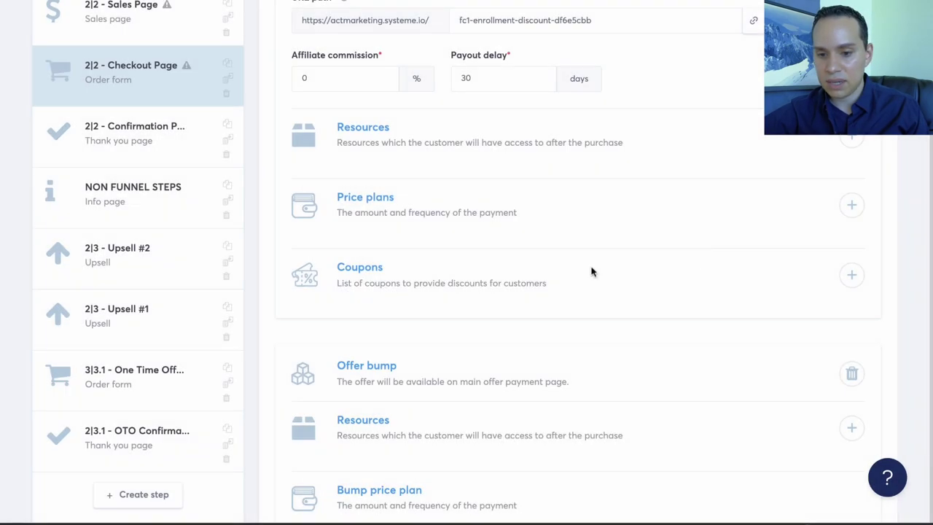
# Add the One shot price plan "FC| Fresh Edge Ads Demo 1" to the checkout page's price plans and save the choice
pyautogui.click(851, 205)
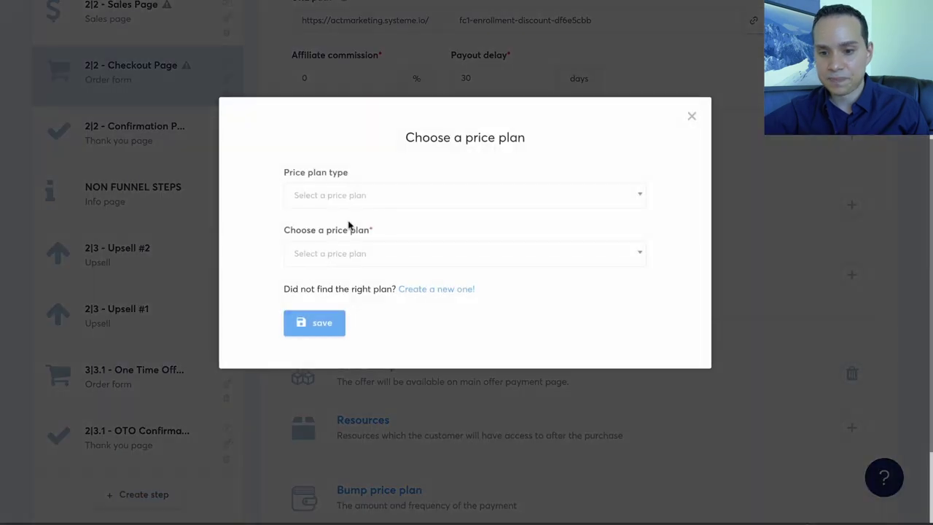
pyautogui.click(370, 198)
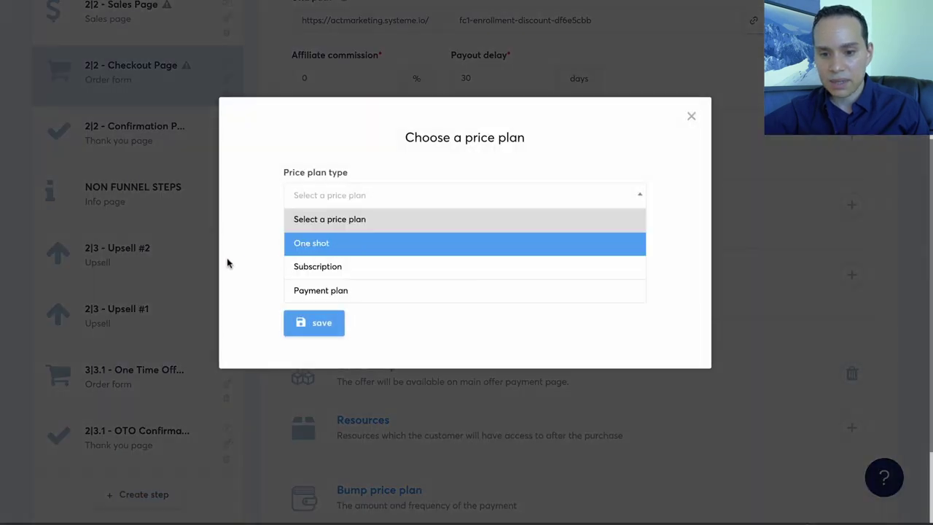
pyautogui.click(310, 248)
pyautogui.click(355, 247)
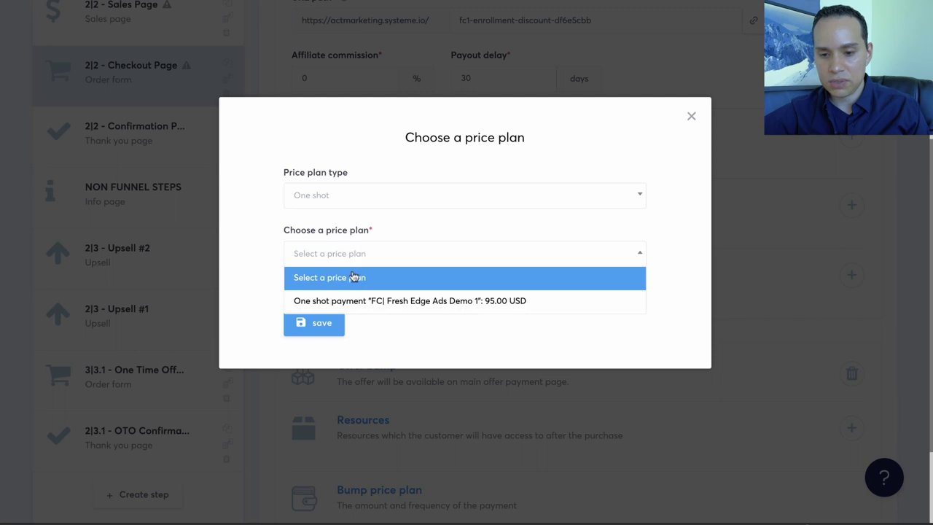
pyautogui.click(400, 301)
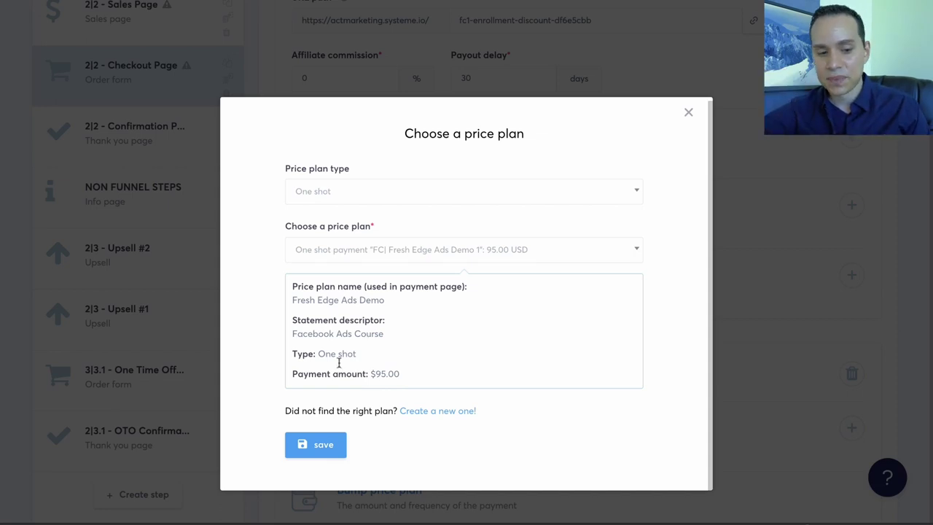
pyautogui.click(319, 444)
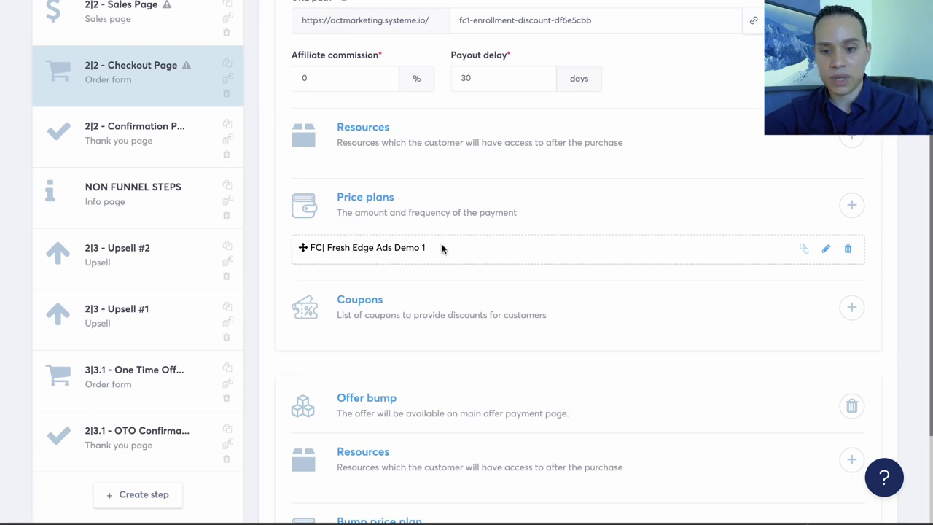
# Choose the One shot plan "FC| Fresh Edge Ads Demo 1" as the offer bump's price plan and save it
pyautogui.scroll(-1, 463, 244)
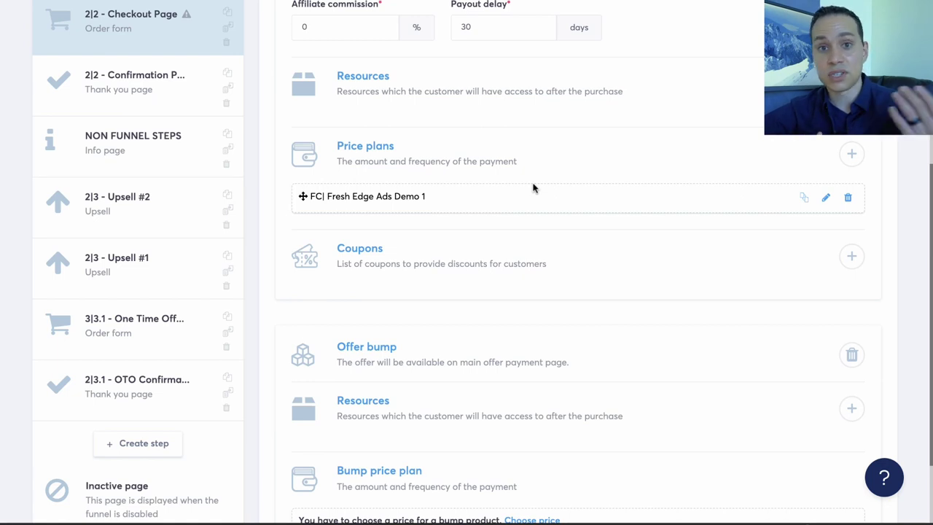
pyautogui.scroll(-2, 532, 188)
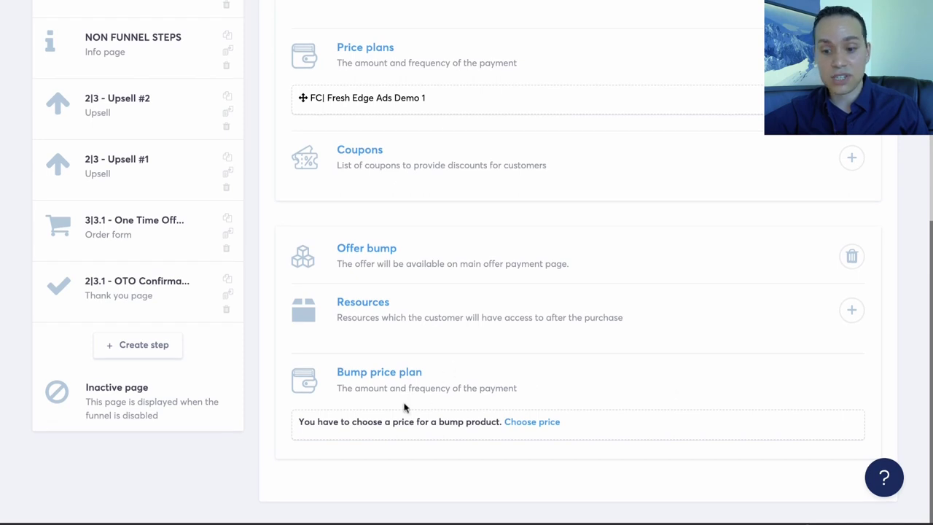
pyautogui.moveTo(331, 376); pyautogui.dragTo(493, 390)
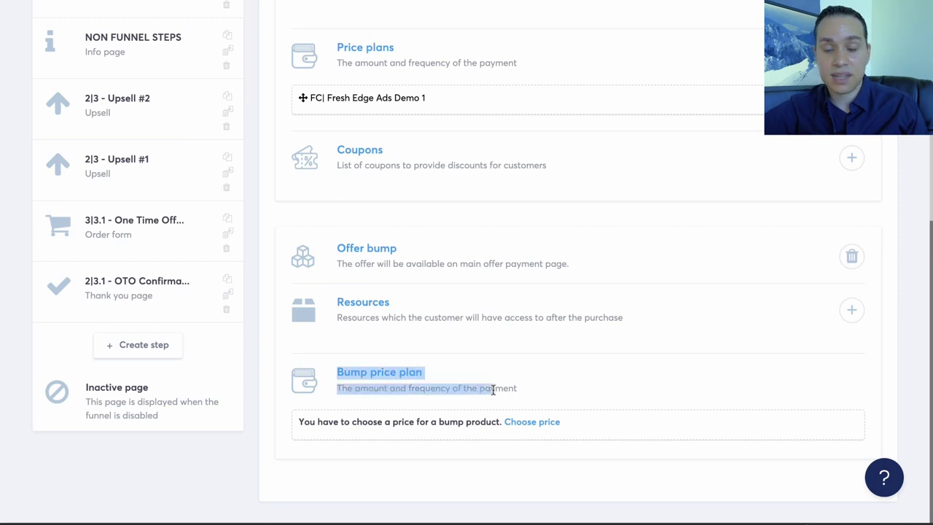
pyautogui.click(535, 423)
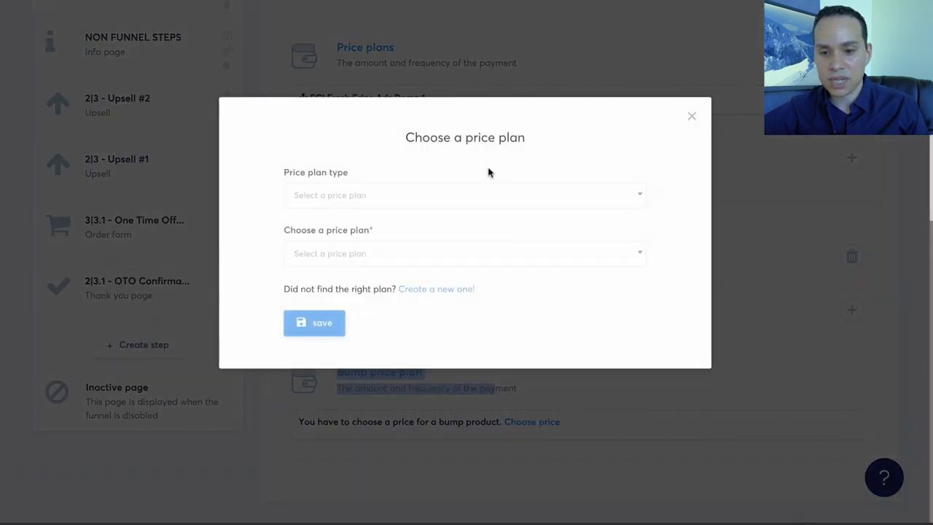
pyautogui.click(379, 197)
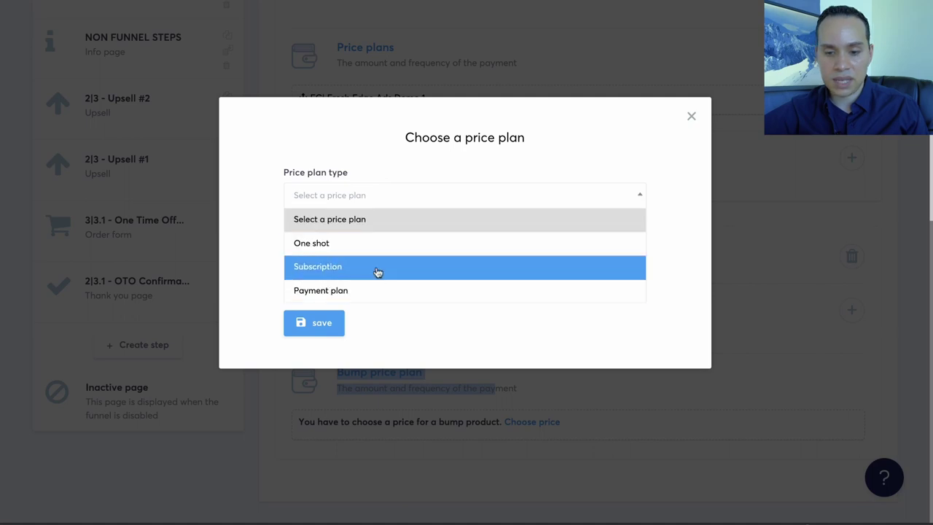
pyautogui.click(357, 245)
pyautogui.click(357, 254)
pyautogui.click(367, 298)
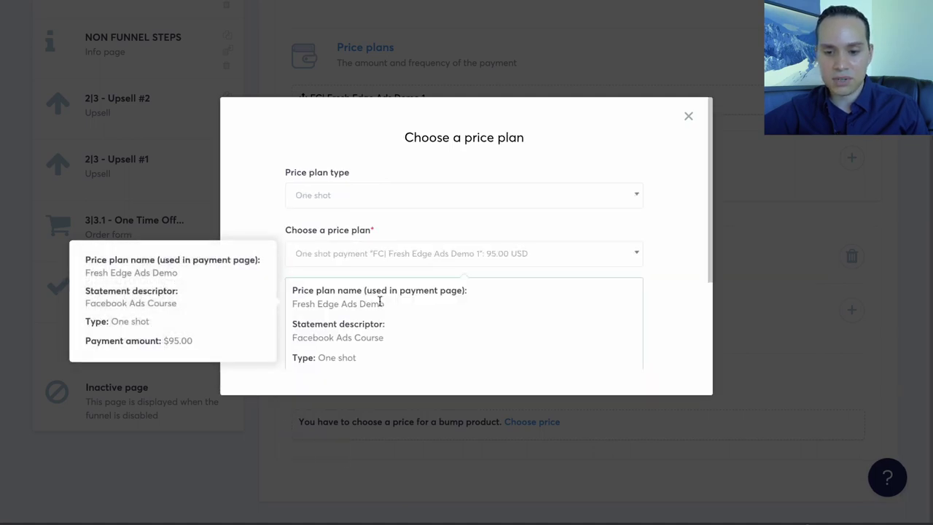
pyautogui.click(316, 451)
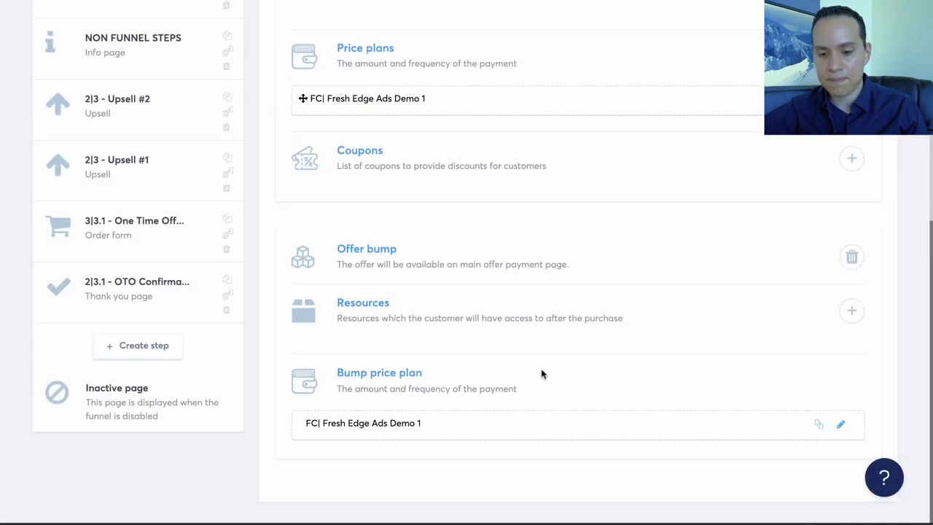
# Add a Course resource to the checkout page's main offer, using the course SFO DEMO #1 with Full access
pyautogui.scroll(5, 500, 384)
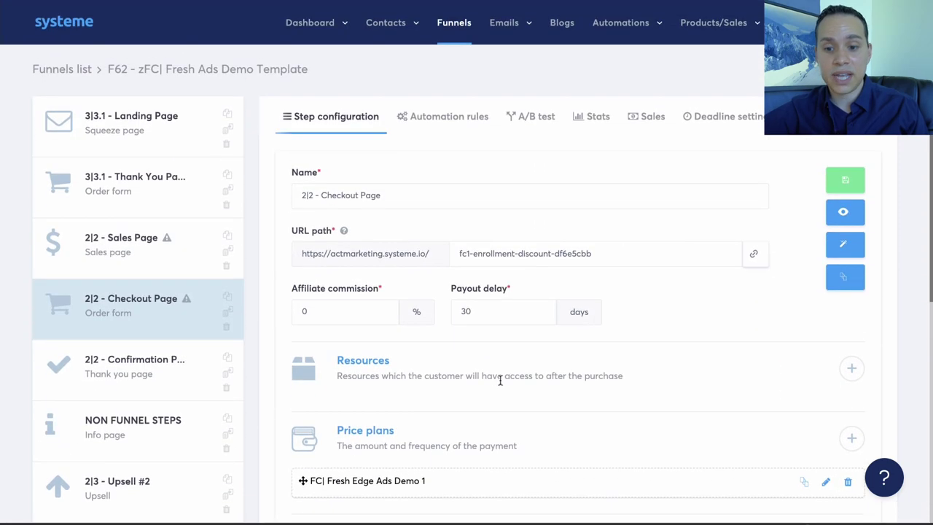
pyautogui.scroll(-1, 499, 380)
pyautogui.scroll(-4, 500, 380)
pyautogui.scroll(5, 500, 383)
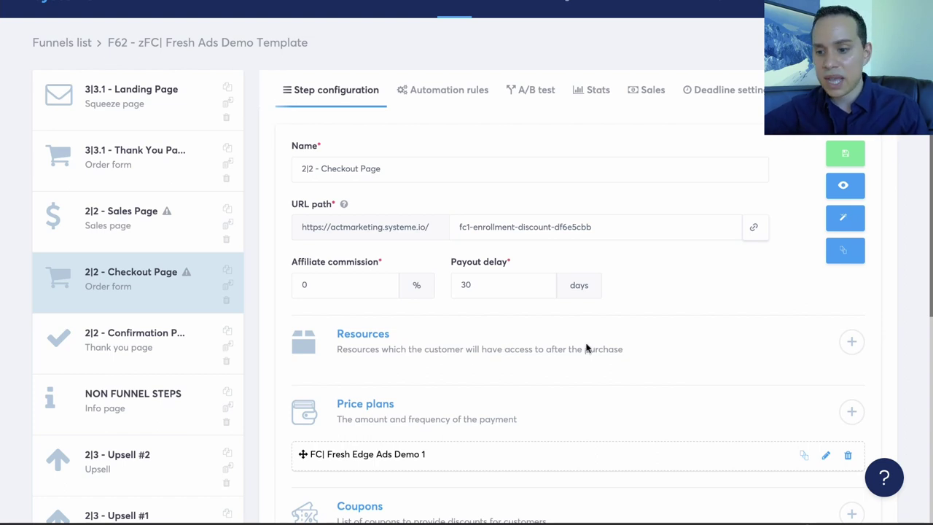
pyautogui.click(851, 341)
pyautogui.scroll(-2, 579, 374)
pyautogui.click(422, 289)
pyautogui.click(368, 358)
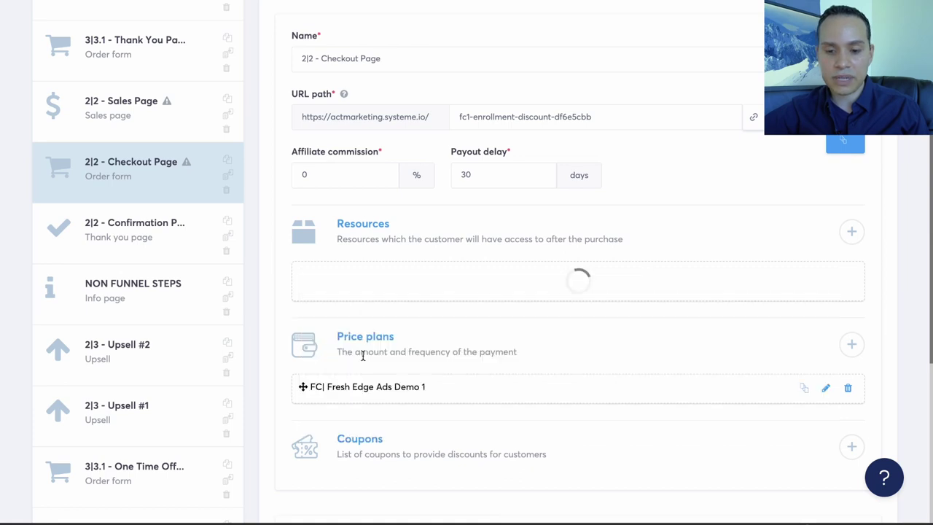
pyautogui.click(366, 322)
pyautogui.click(365, 377)
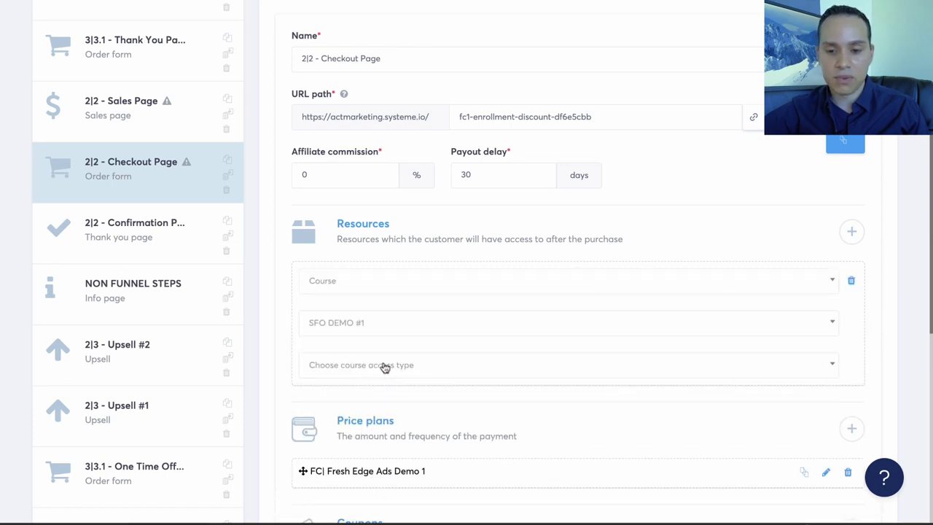
pyautogui.click(385, 364)
pyautogui.click(398, 422)
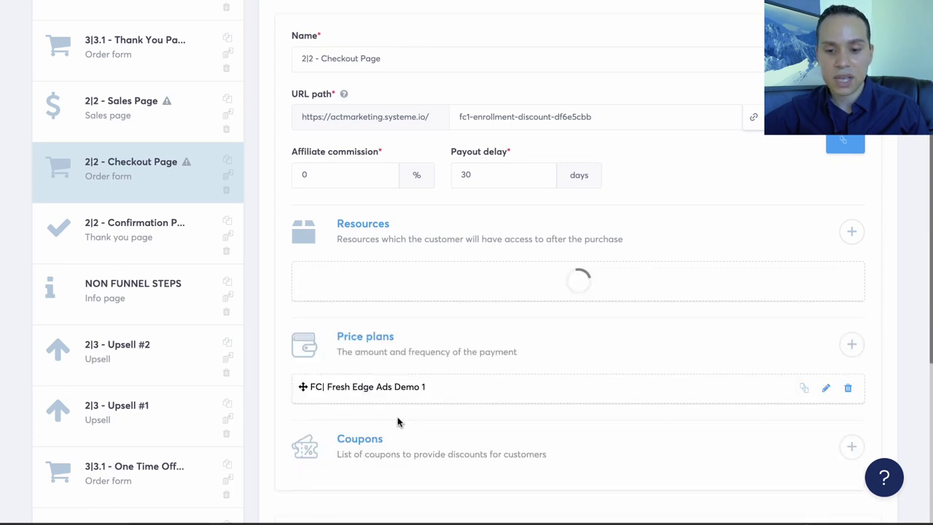
pyautogui.scroll(-1, 506, 364)
pyautogui.scroll(-2, 507, 357)
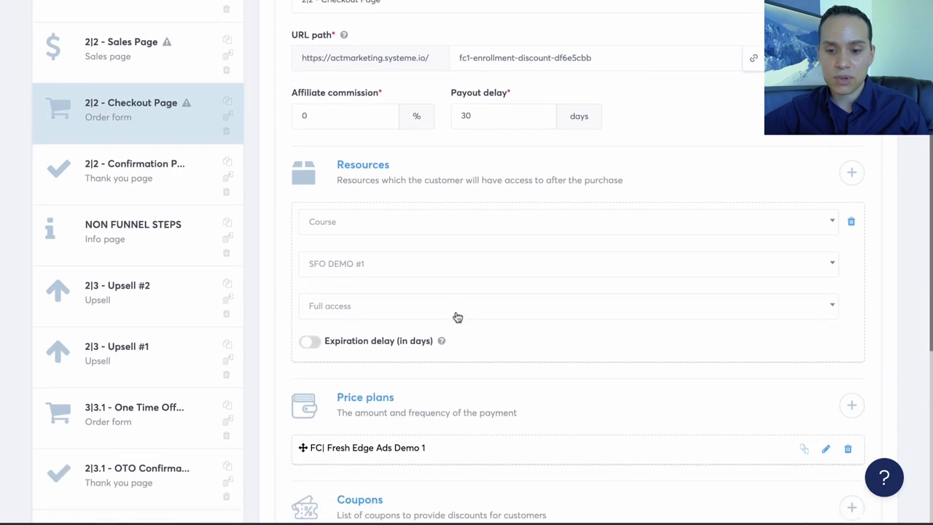
# Remove the SFO DEMO #1 course resource from the main offer and confirm the removal
pyautogui.click(454, 315)
pyautogui.click(850, 223)
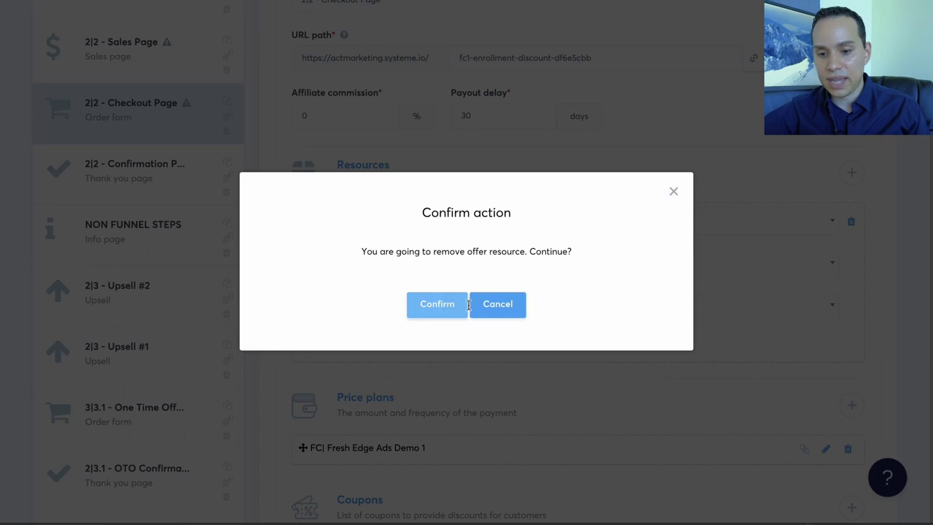
pyautogui.click(434, 310)
# Check the checkout page's offer and bump settings and save the step configuration
pyautogui.scroll(5, 605, 264)
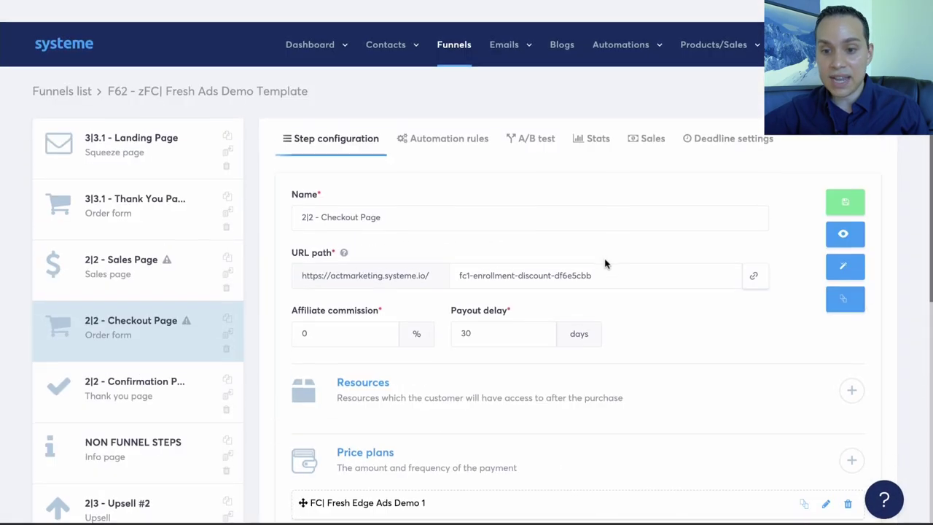
pyautogui.click(848, 188)
pyautogui.scroll(-5, 678, 316)
pyautogui.scroll(4, 681, 318)
pyautogui.scroll(2, 682, 318)
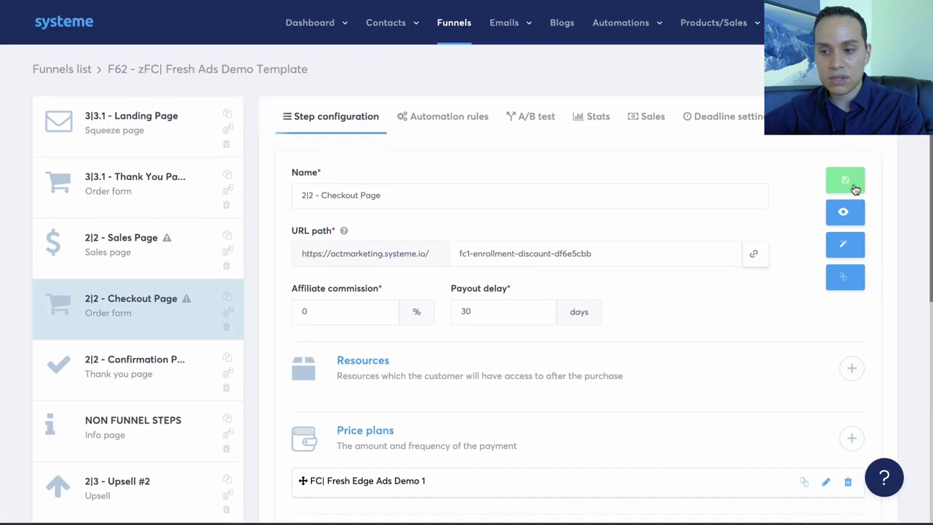
pyautogui.click(845, 180)
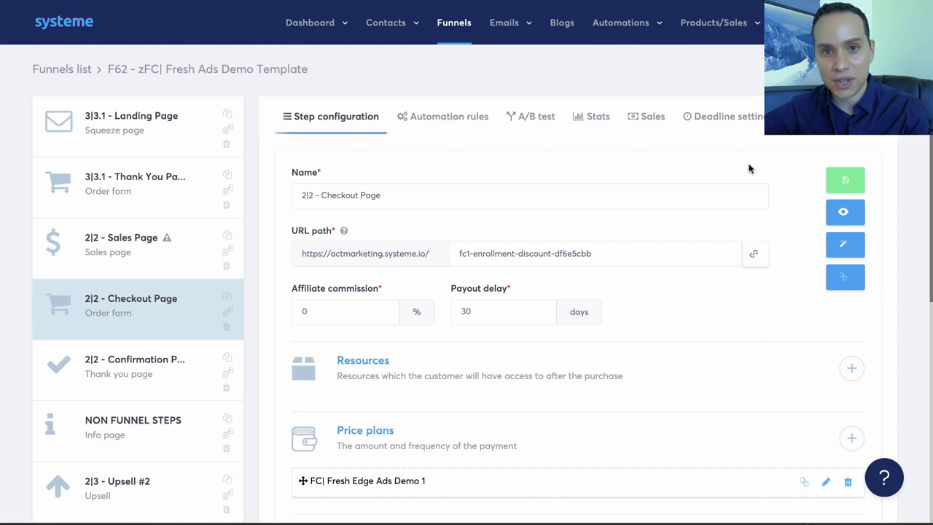
# Open the 2|2 - Confirmation Page in the page editor and review its progress header, headline and order summary
pyautogui.click(137, 381)
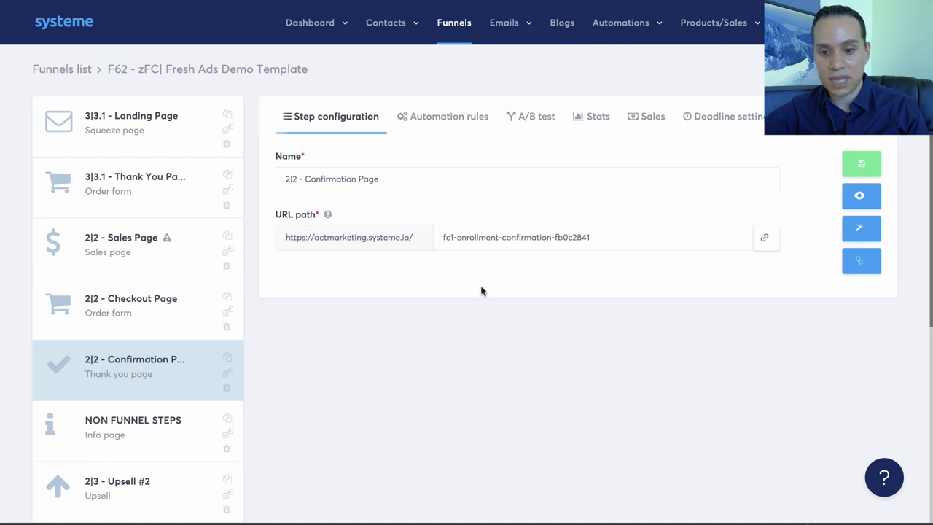
pyautogui.click(856, 230)
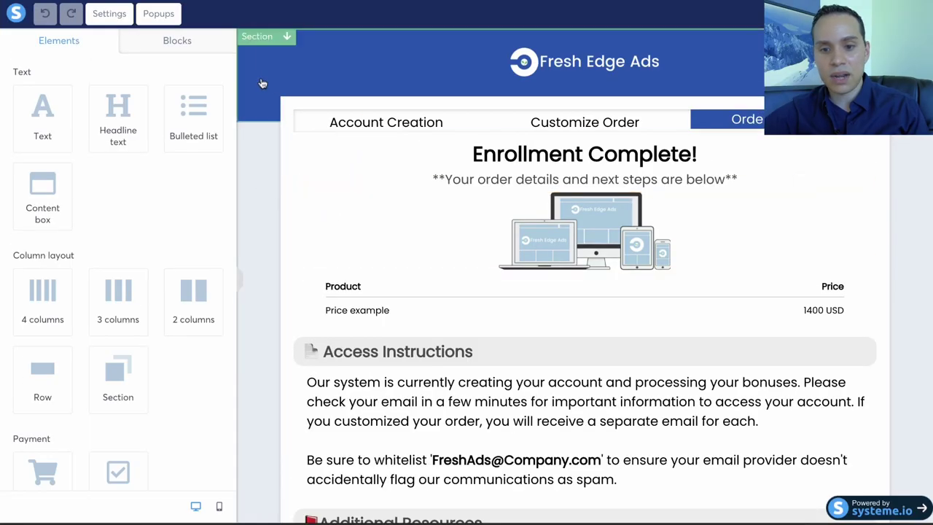
pyautogui.scroll(-1, 269, 157)
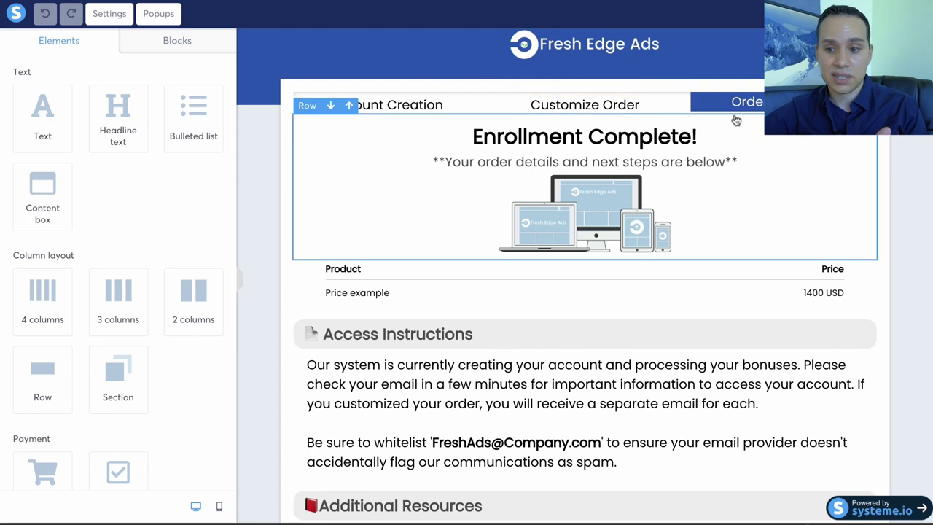
pyautogui.scroll(-1, 754, 117)
pyautogui.scroll(1, 620, 106)
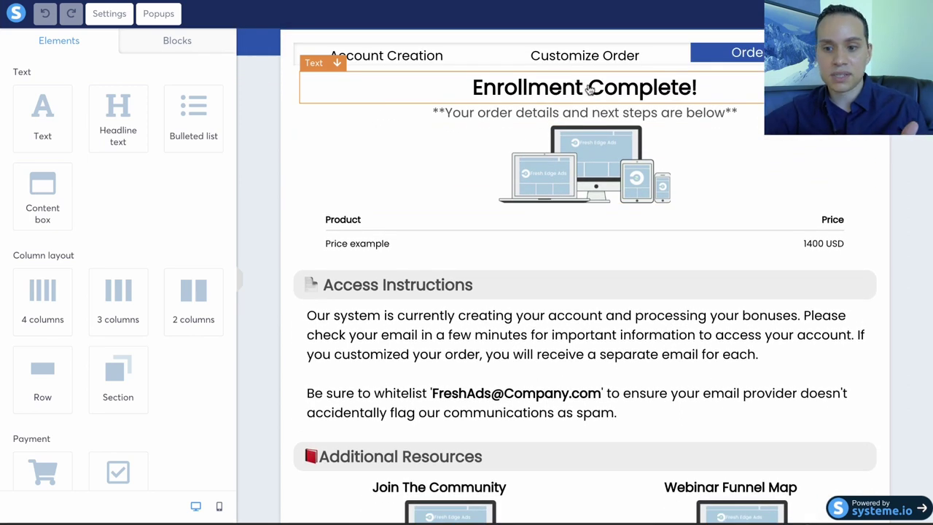
pyautogui.scroll(-1, 558, 175)
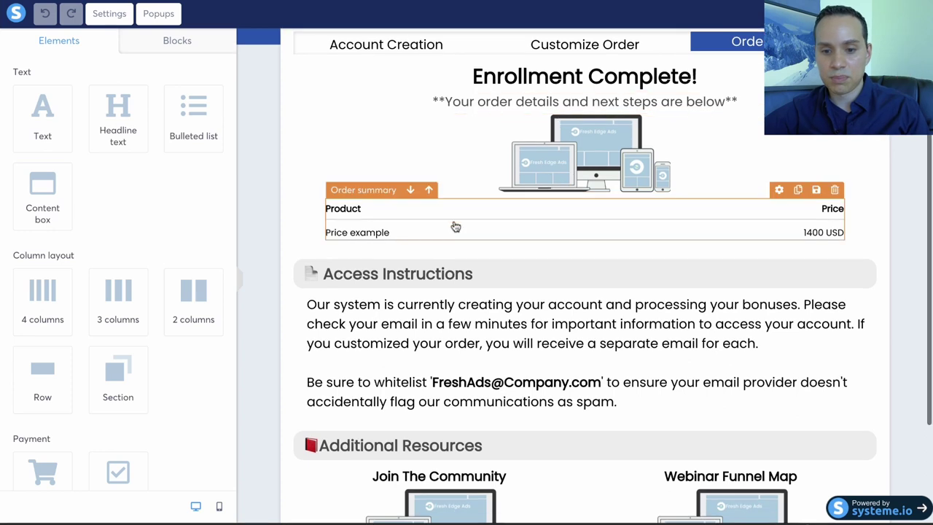
# Place an extra Order summary element above the Access Instructions heading and open its settings
pyautogui.scroll(-3, 121, 213)
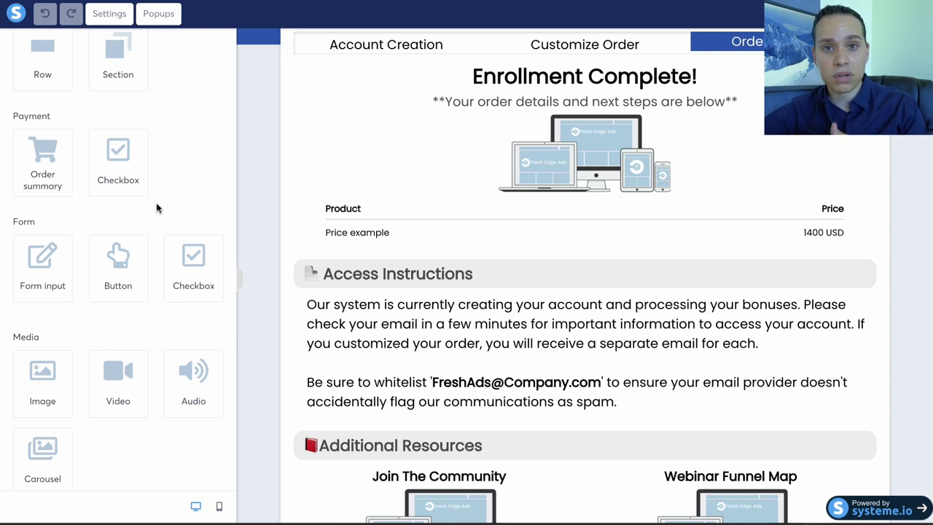
pyautogui.scroll(-3, 156, 209)
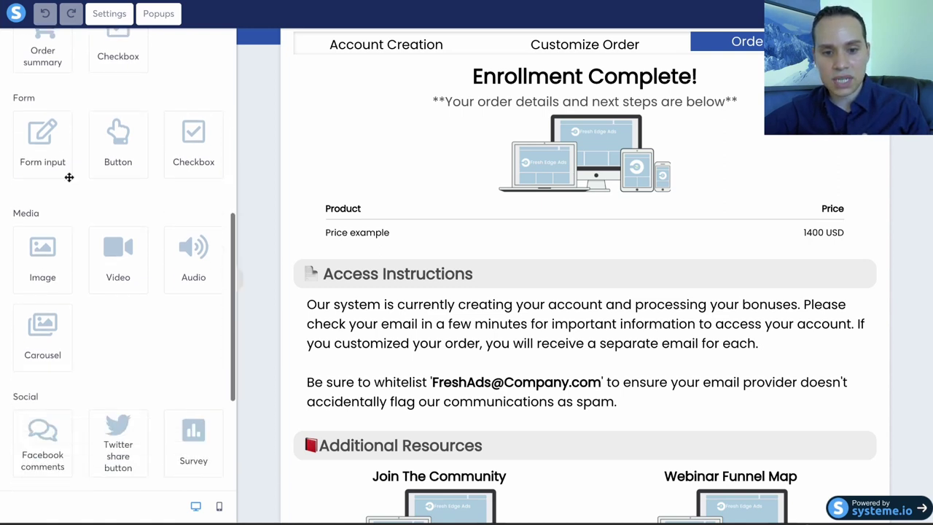
pyautogui.scroll(-5, 125, 188)
pyautogui.scroll(11, 157, 225)
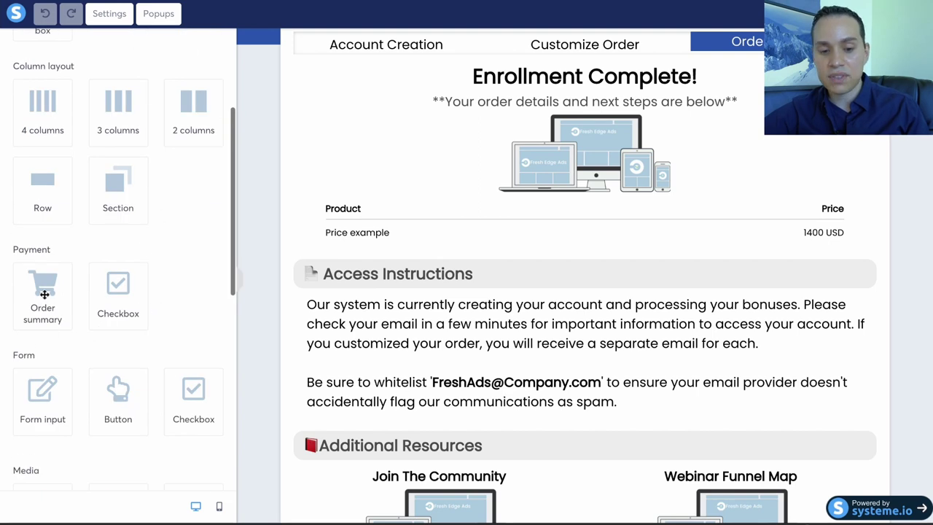
pyautogui.moveTo(44, 293); pyautogui.dragTo(494, 237)
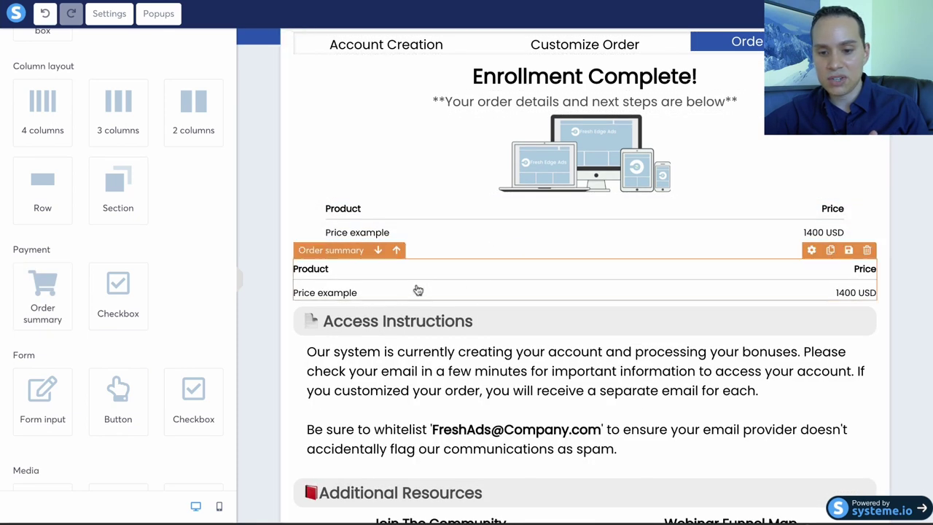
pyautogui.click(473, 288)
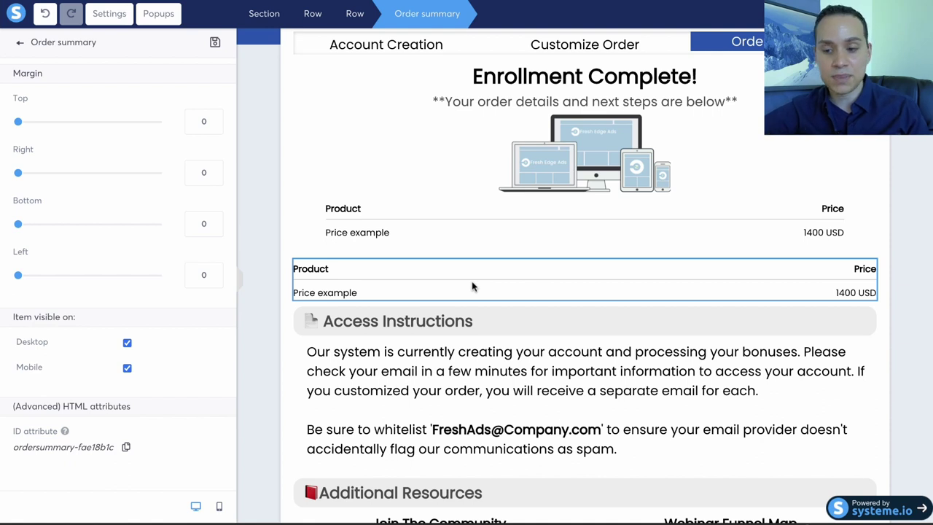
# Delete the extra Order summary element from above the Access Instructions heading
pyautogui.click(901, 242)
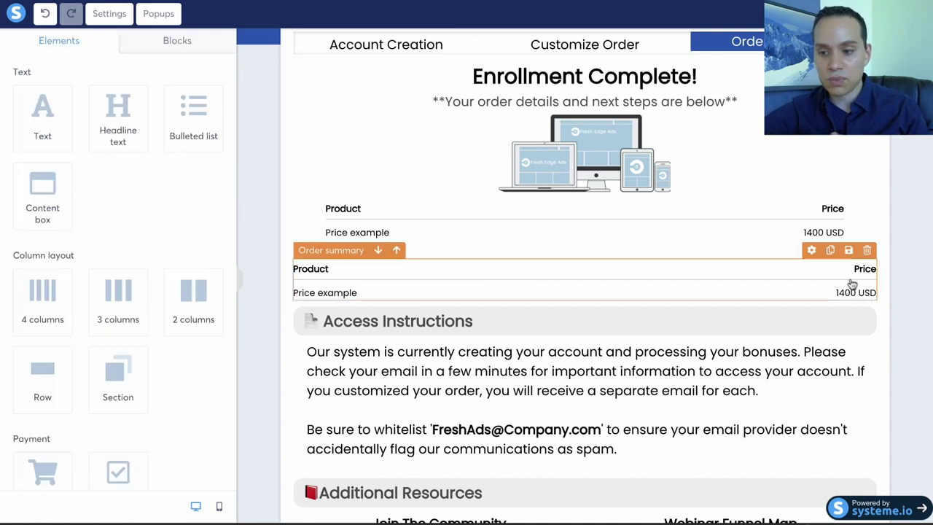
pyautogui.click(866, 250)
pyautogui.click(516, 74)
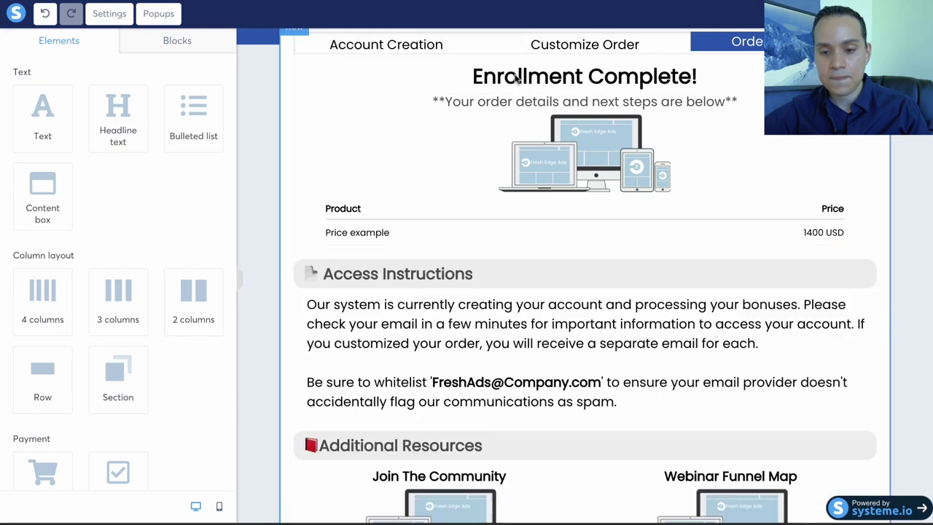
pyautogui.scroll(-1, 533, 305)
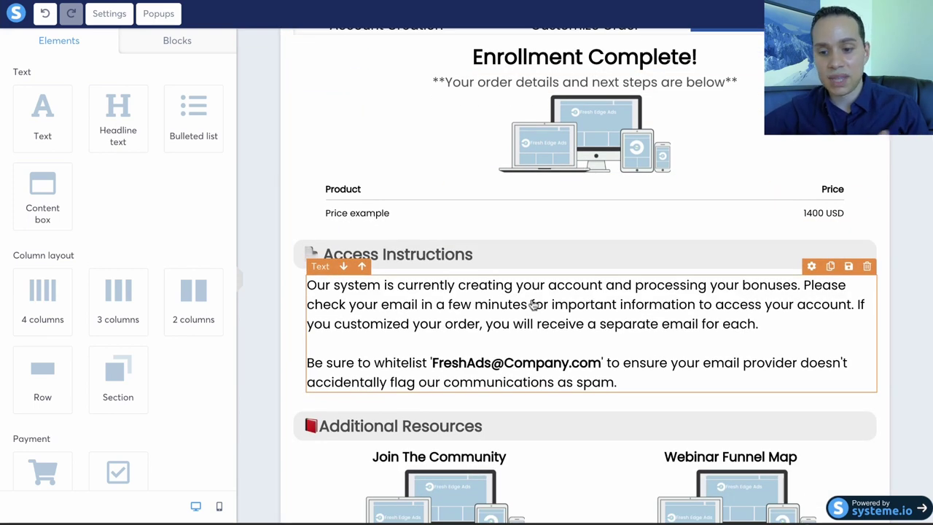
# Delete the Additional Resources heading and its grey background box from below the access instructions text
pyautogui.scroll(-1, 533, 305)
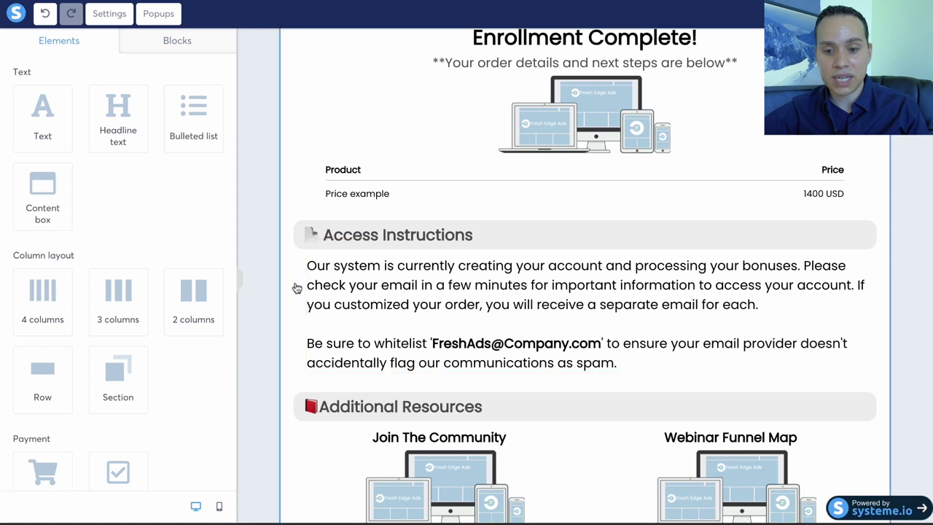
pyautogui.scroll(-1, 297, 288)
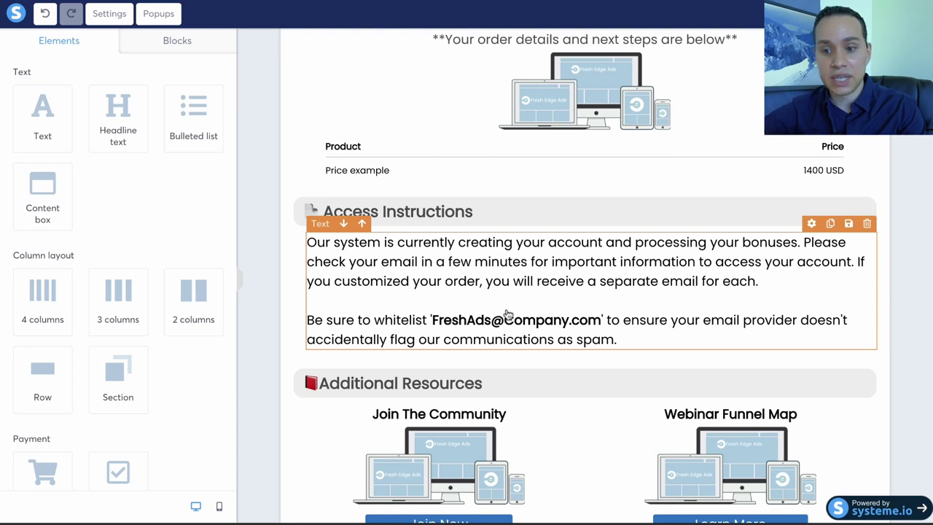
pyautogui.scroll(-1, 548, 299)
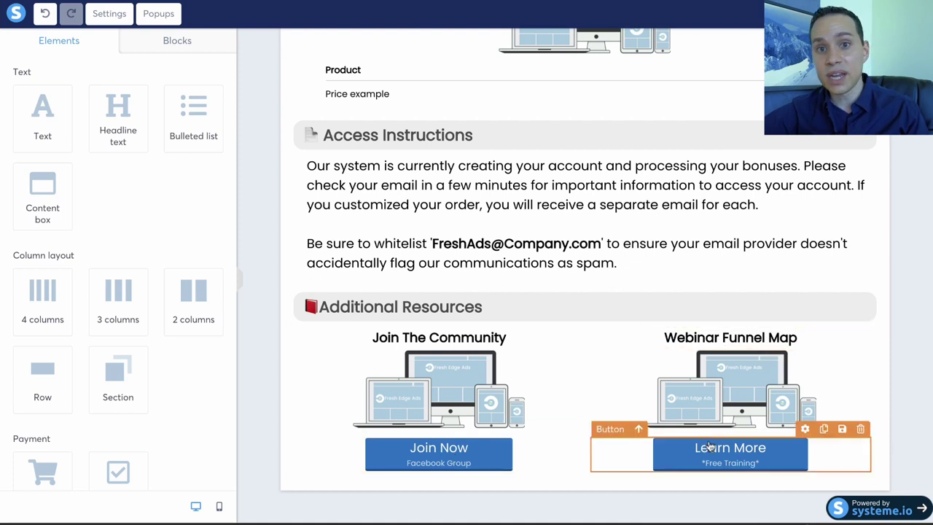
pyautogui.click(858, 287)
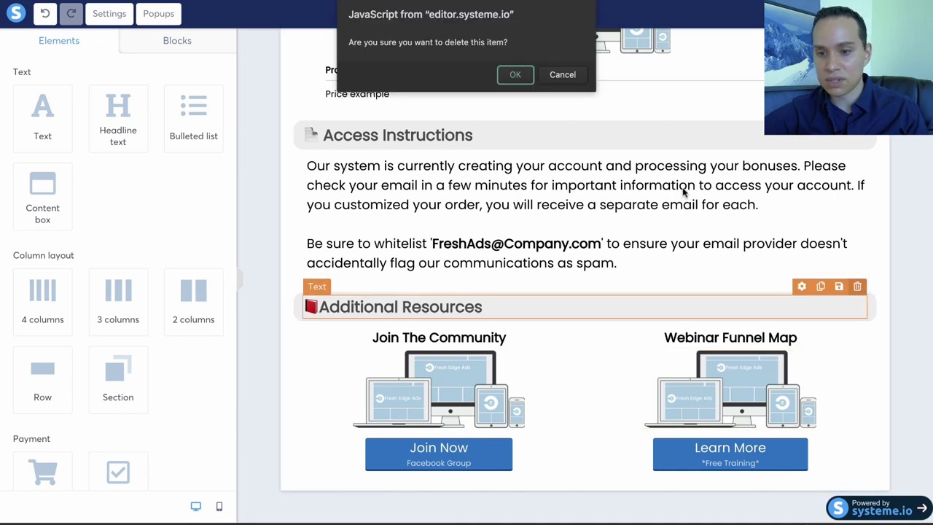
pyautogui.click(515, 74)
pyautogui.click(866, 283)
pyautogui.click(521, 73)
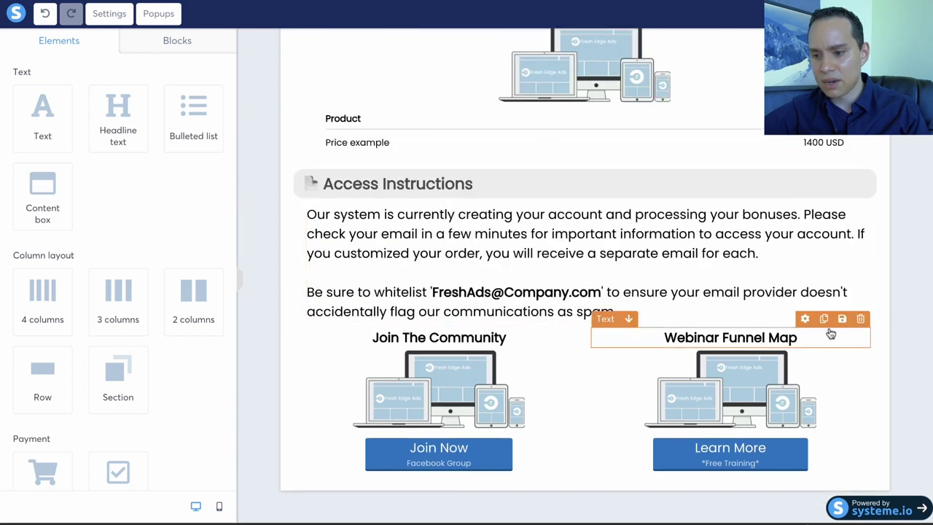
# Delete the whole row holding the Join The Community and Webinar Funnel Map columns
pyautogui.click(589, 351)
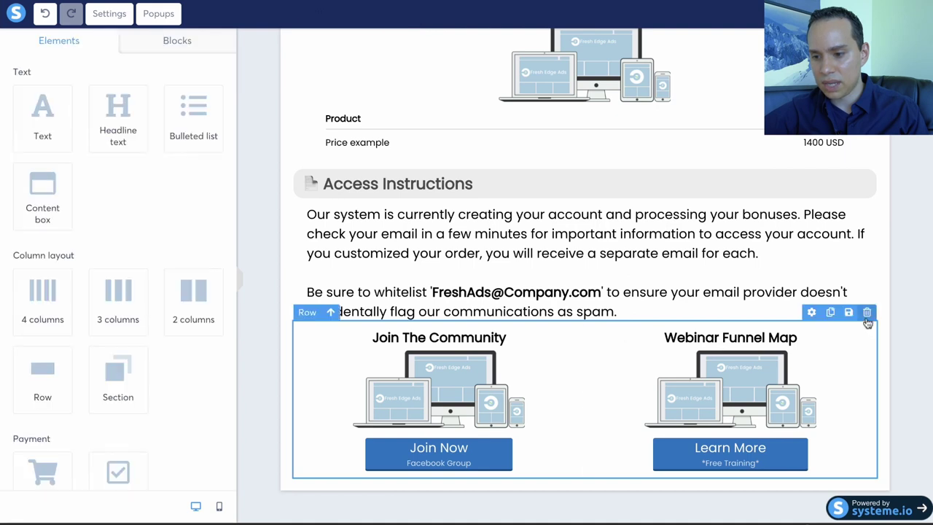
pyautogui.click(866, 312)
pyautogui.click(515, 75)
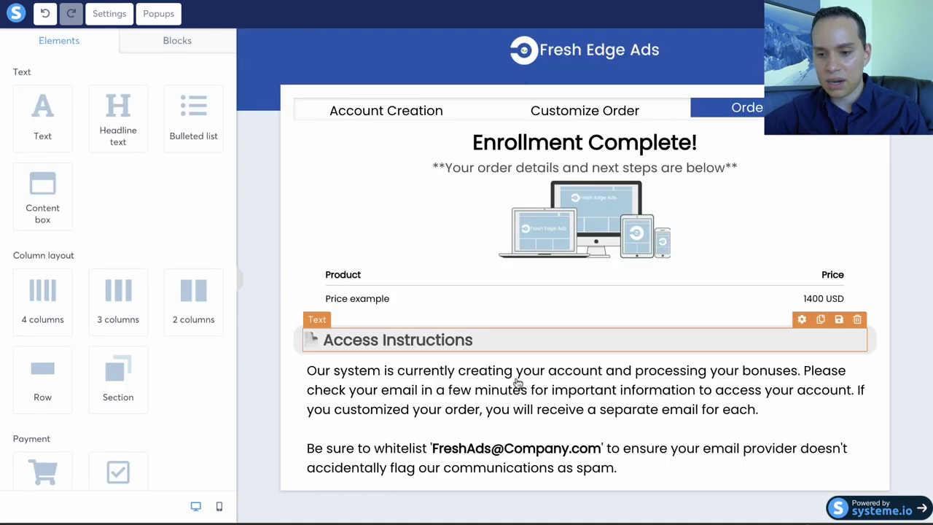